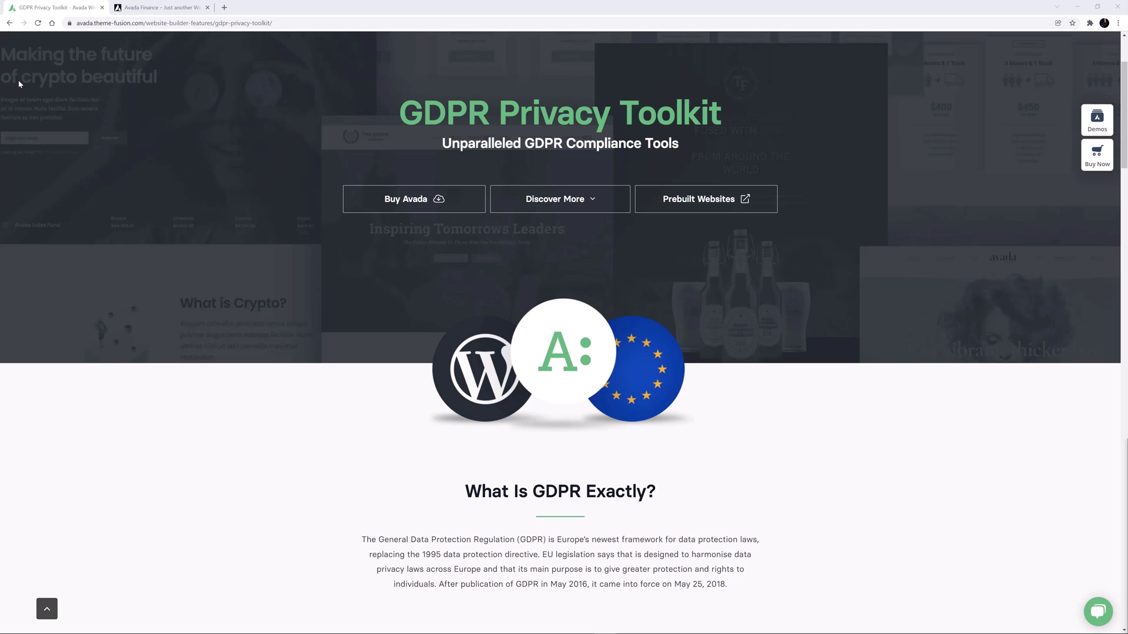
Step: Switch to the Avada Finance browser tab with the site open in Avada Live
click(159, 7)
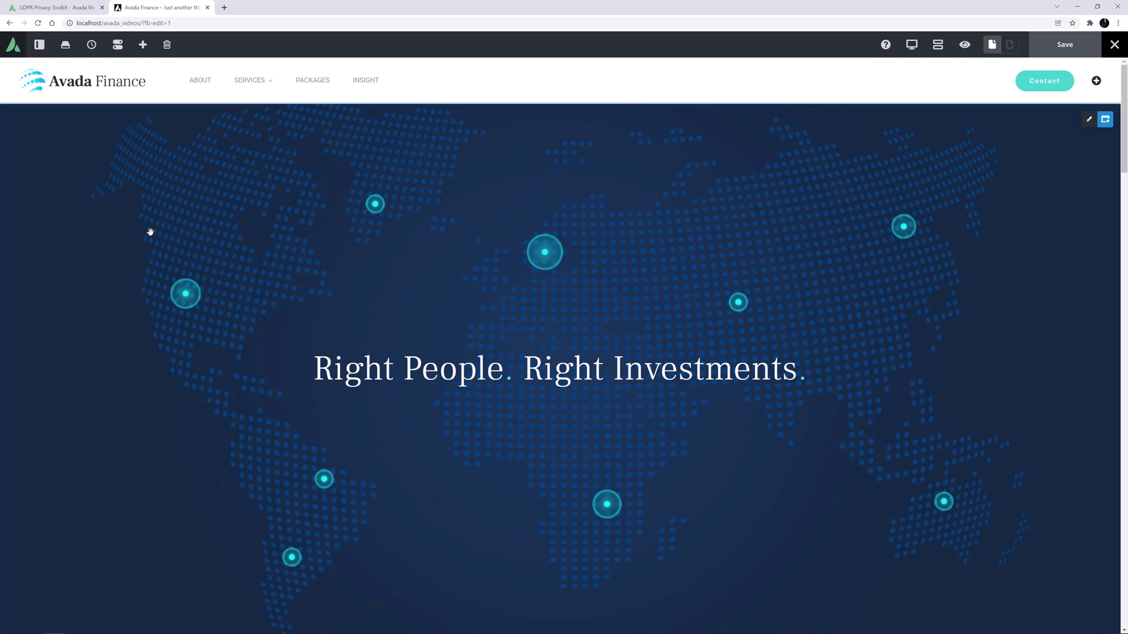
Step: Open Global Options in the sidebar and go to the Privacy section
click(39, 46)
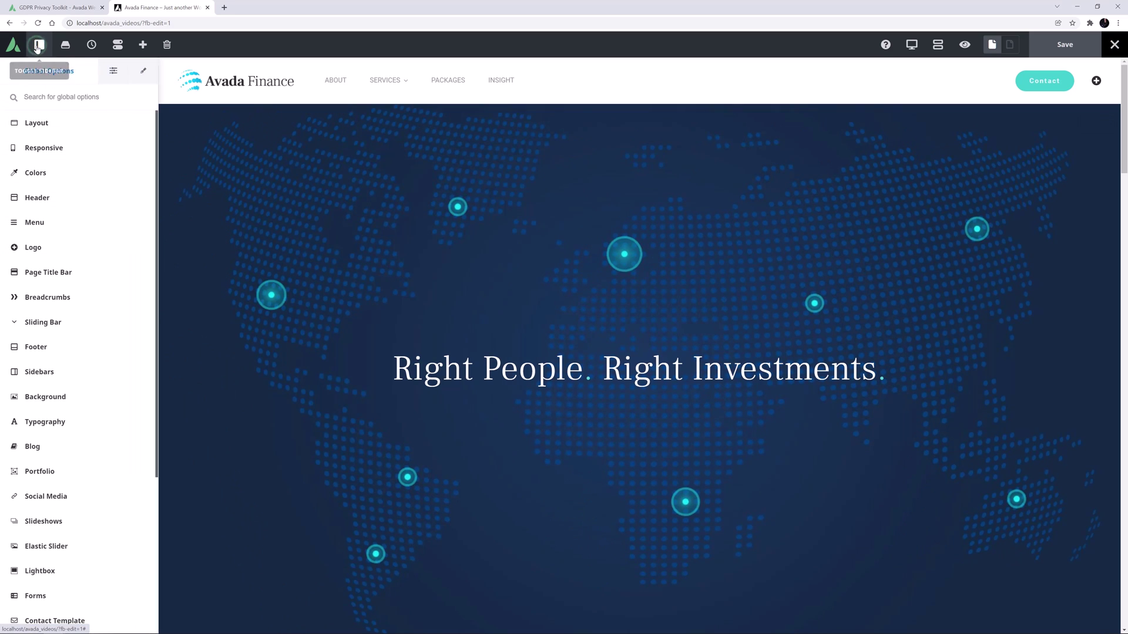
scroll(38, 464, down, 2)
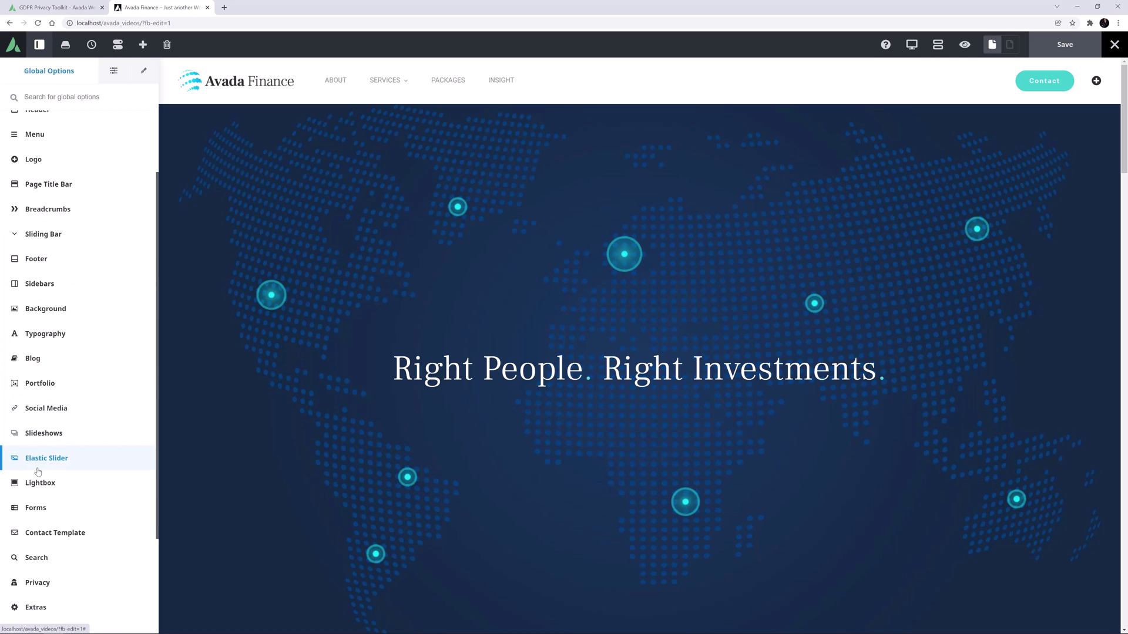
click(36, 581)
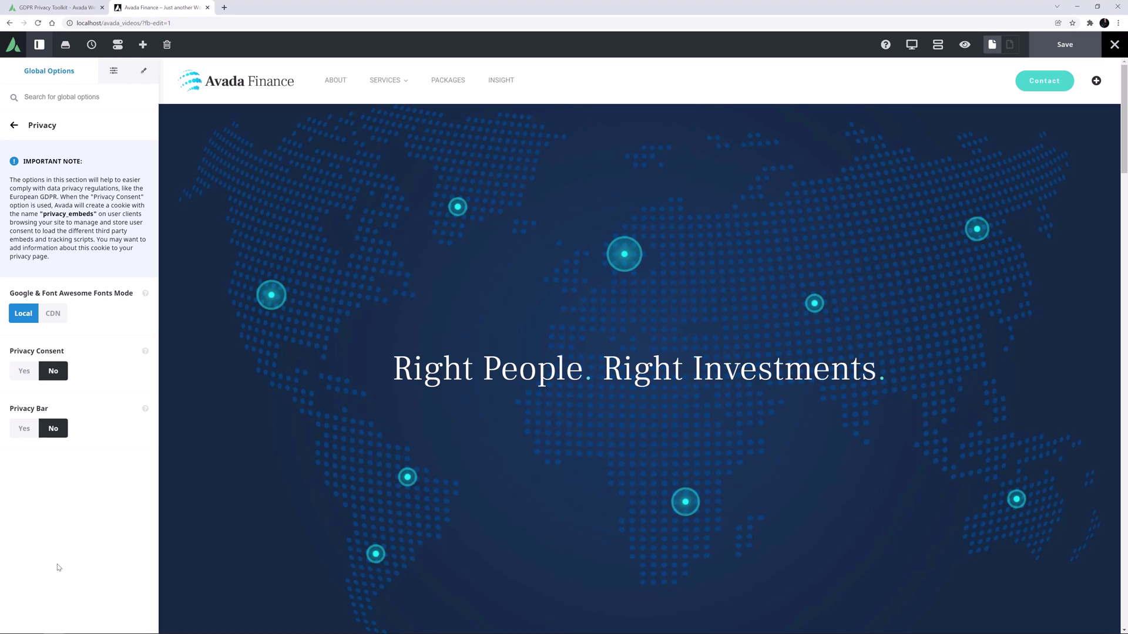
Step: Set Google & Font Awesome Fonts Mode to CDN and switch Privacy Consent to Yes
click(52, 314)
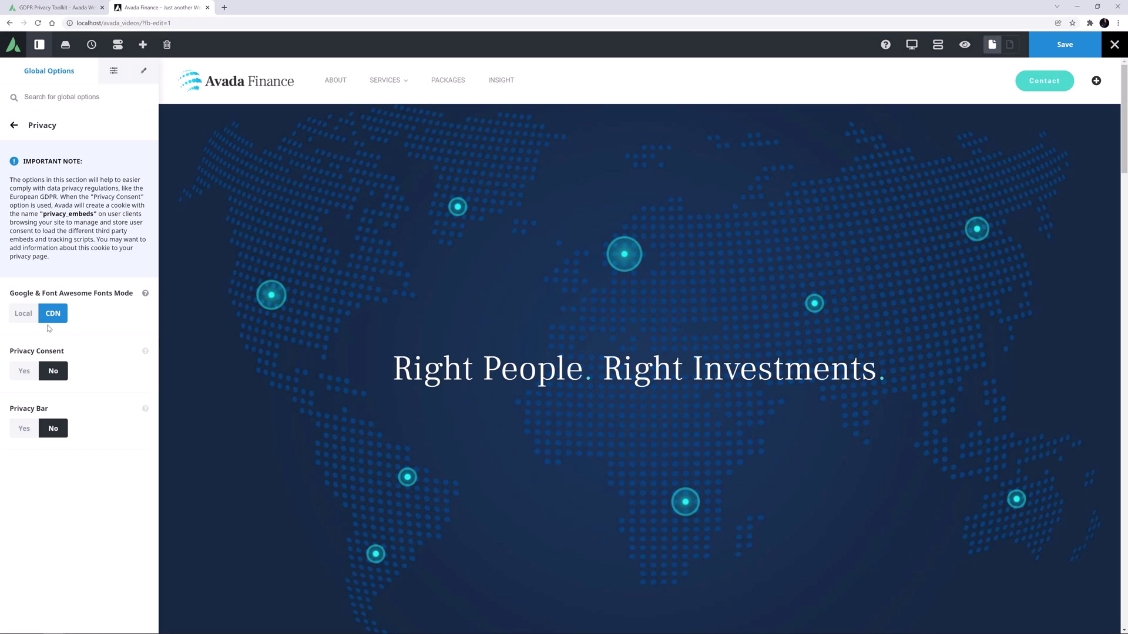
click(24, 371)
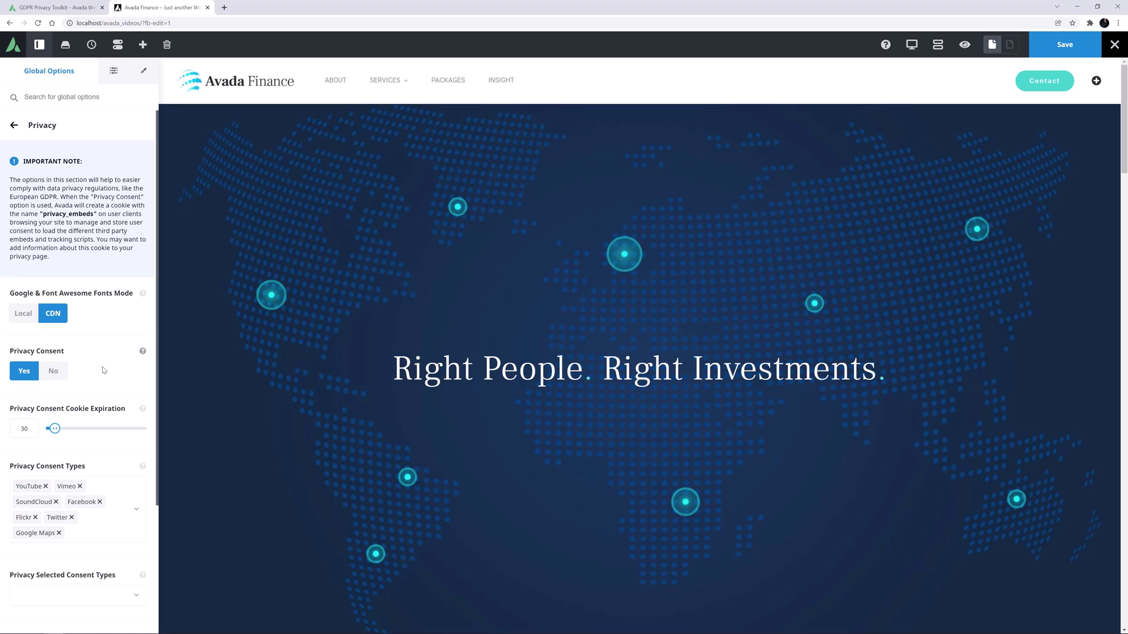
scroll(103, 370, down, 3)
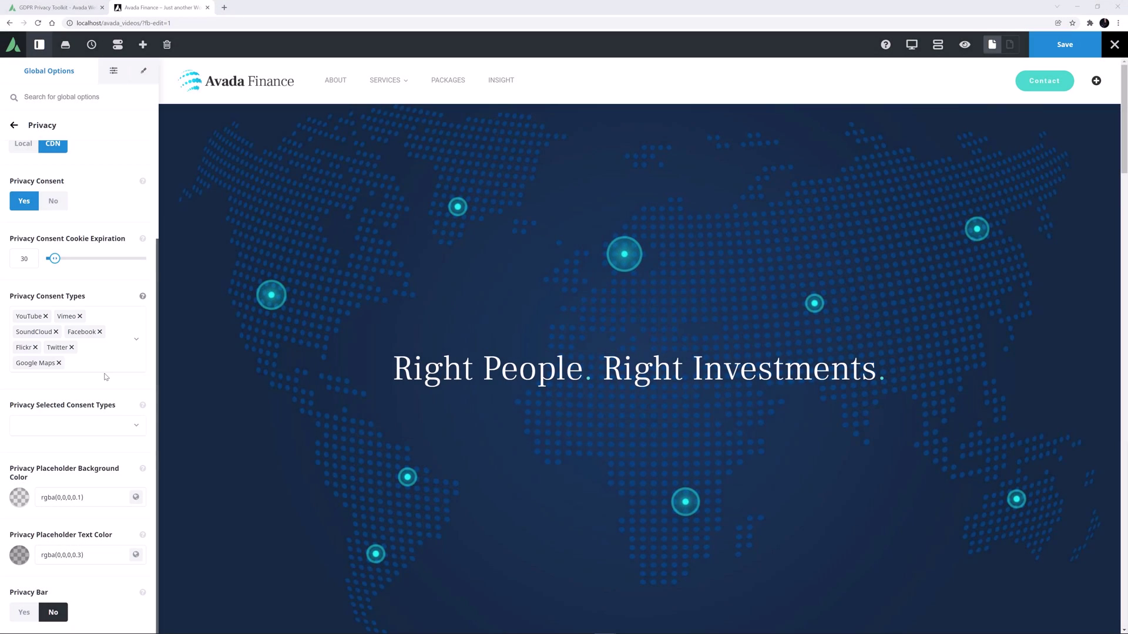
Step: Remove SoundCloud and Flickr from Privacy Consent Types and add Tracking Cookies
click(56, 332)
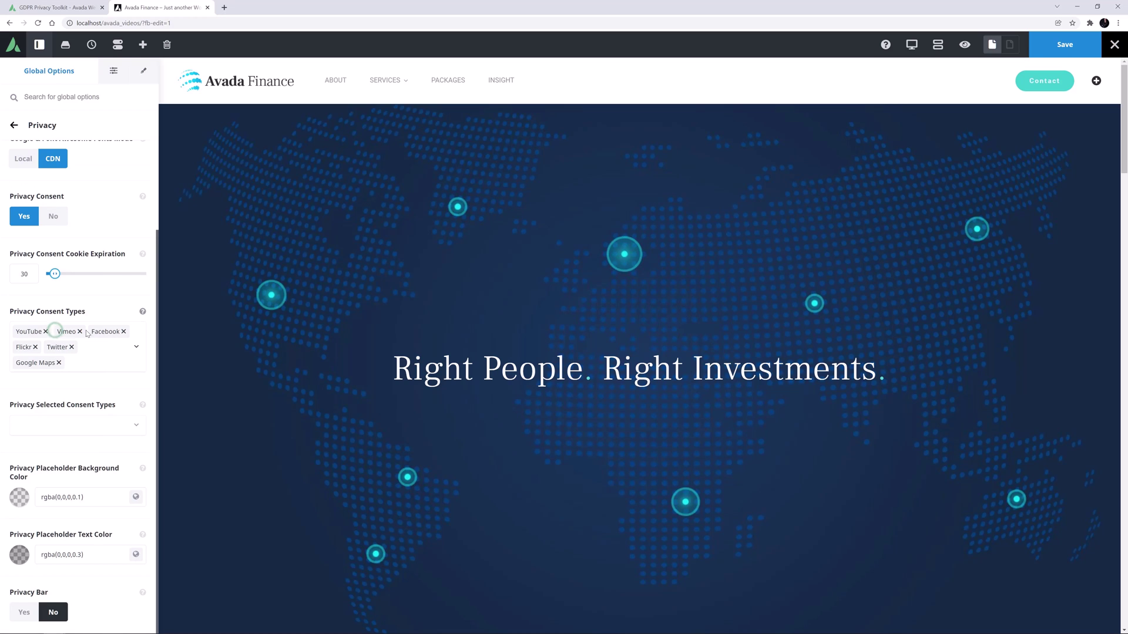
click(35, 347)
click(136, 355)
click(32, 417)
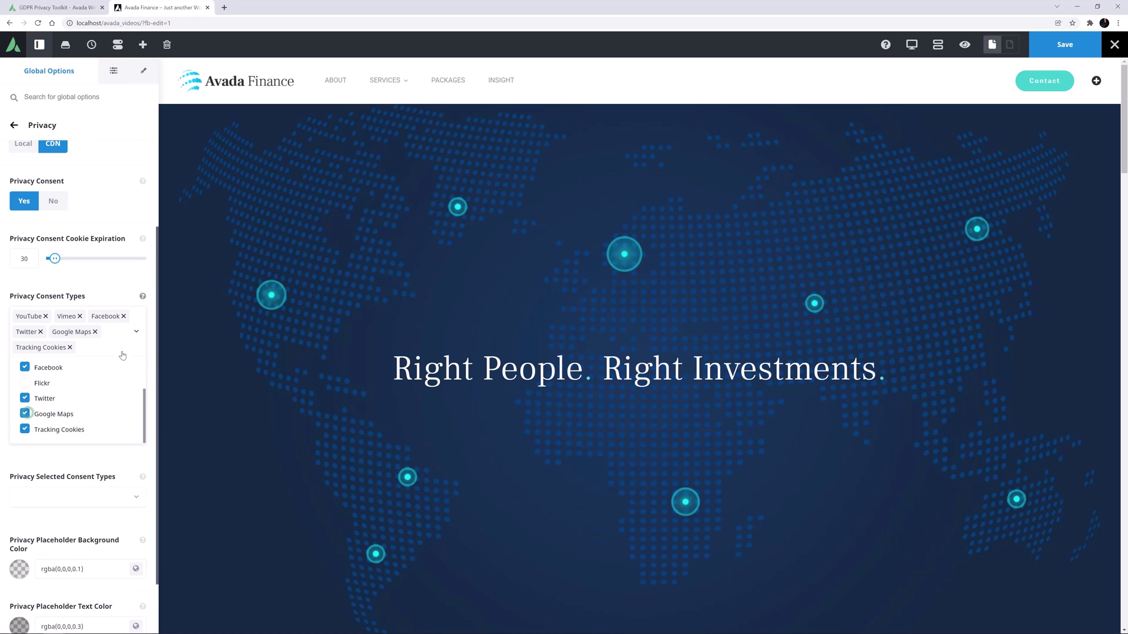
click(136, 332)
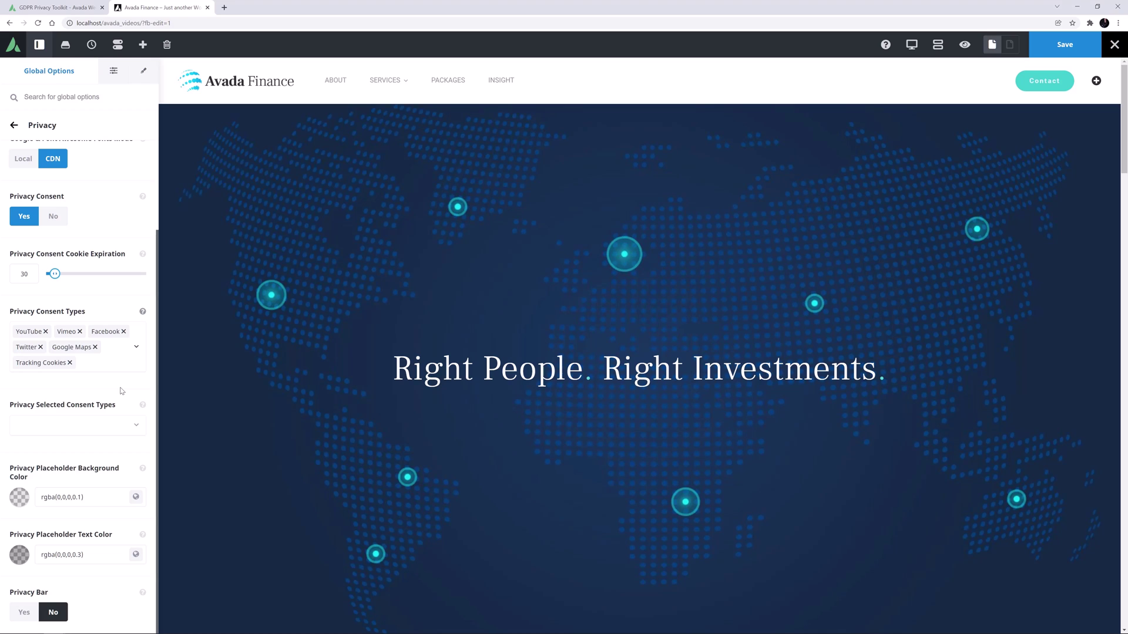
Step: Pre-select Google Maps and Tracking Cookies in Privacy Selected Consent Types
click(137, 428)
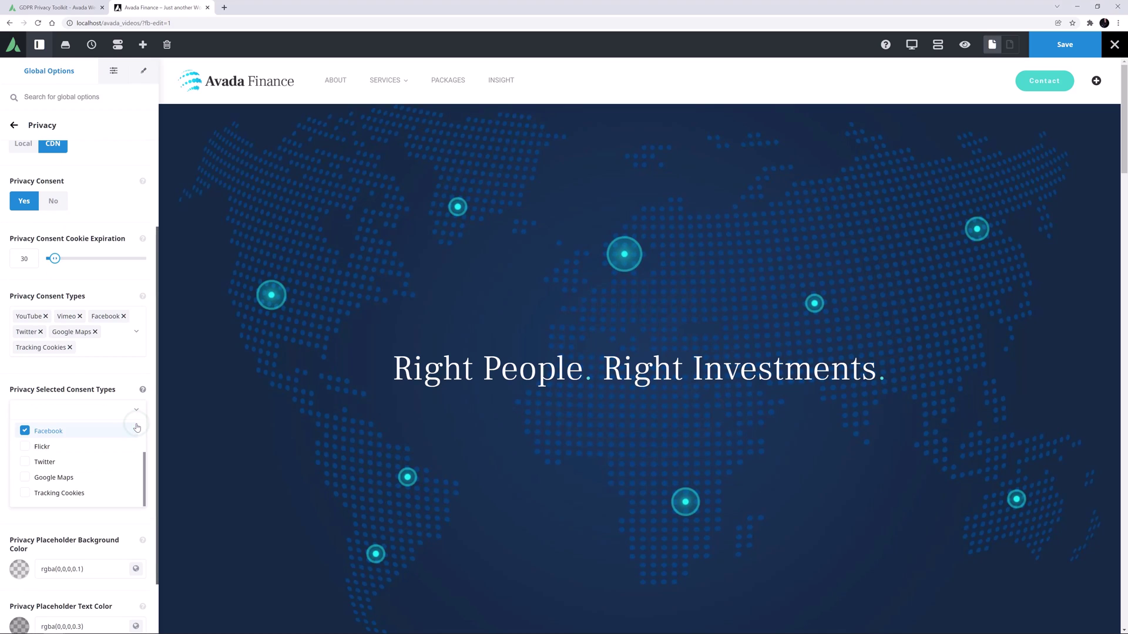
click(24, 478)
click(24, 493)
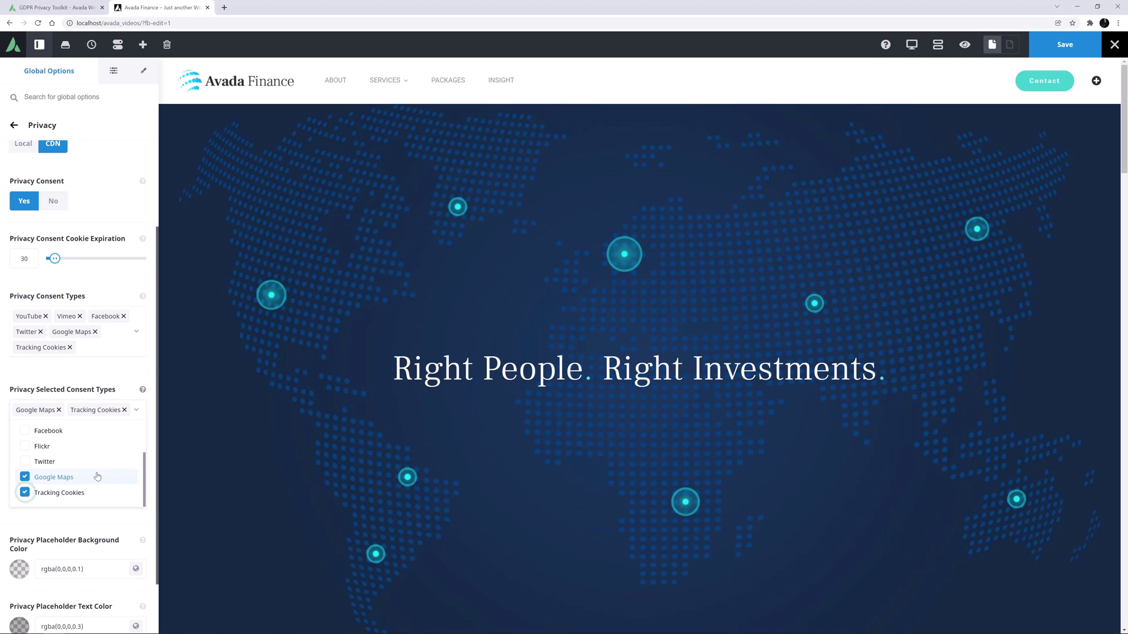
click(135, 414)
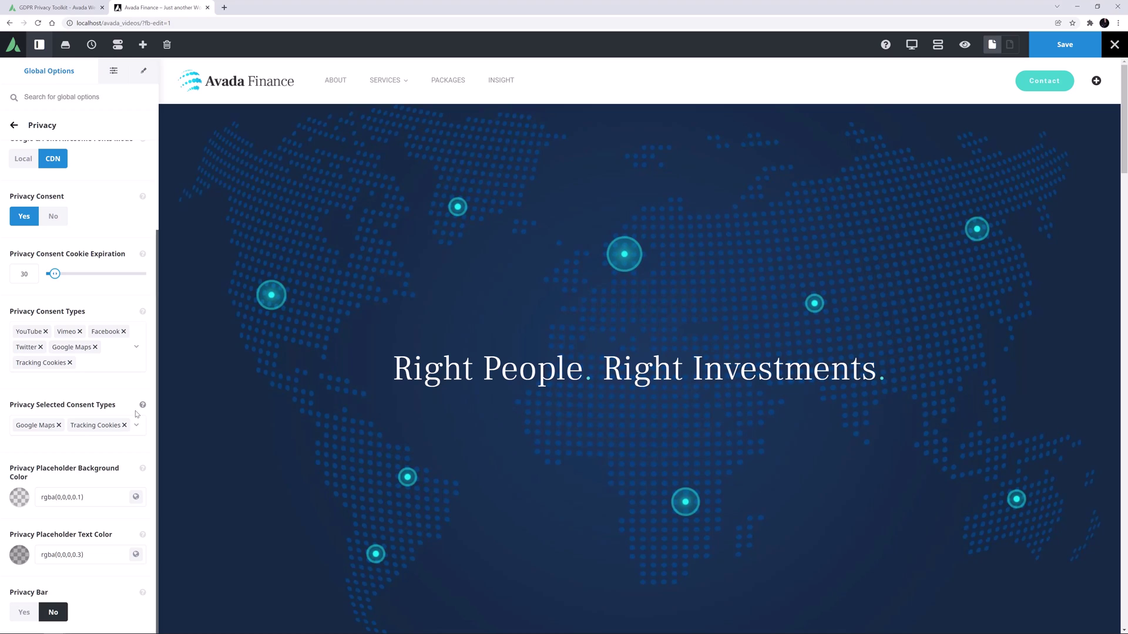
Step: Set the privacy placeholder background to #4b75ac and text to #ffffff, then save
click(82, 497)
key(ctrl+a)
text(#4b75ac)
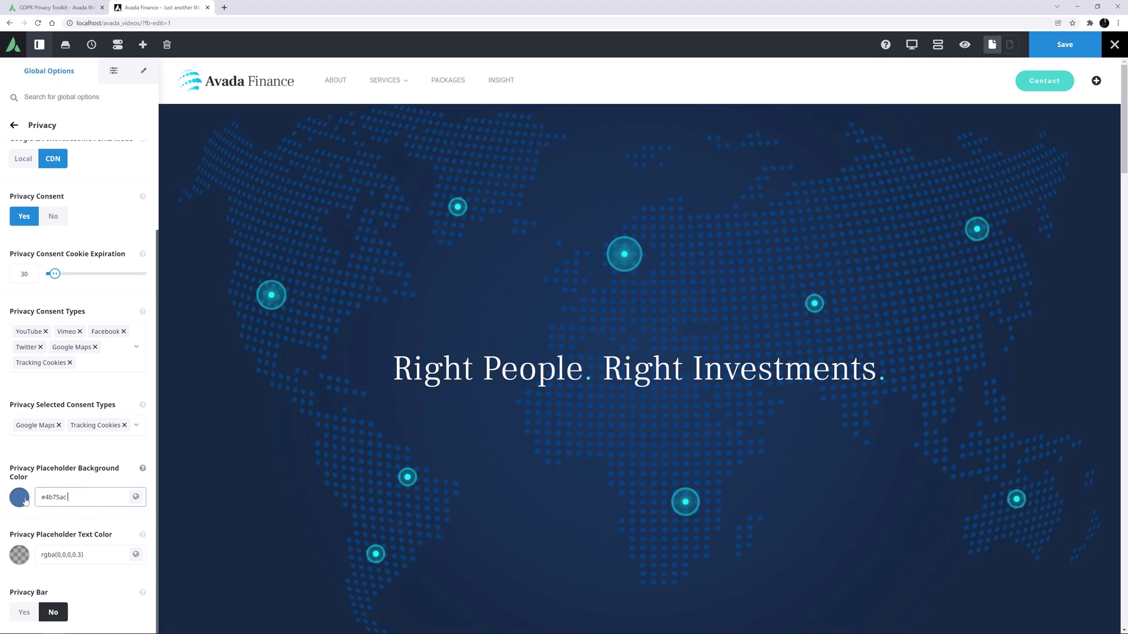
click(90, 552)
key(ctrl+a)
text(#ffffff)
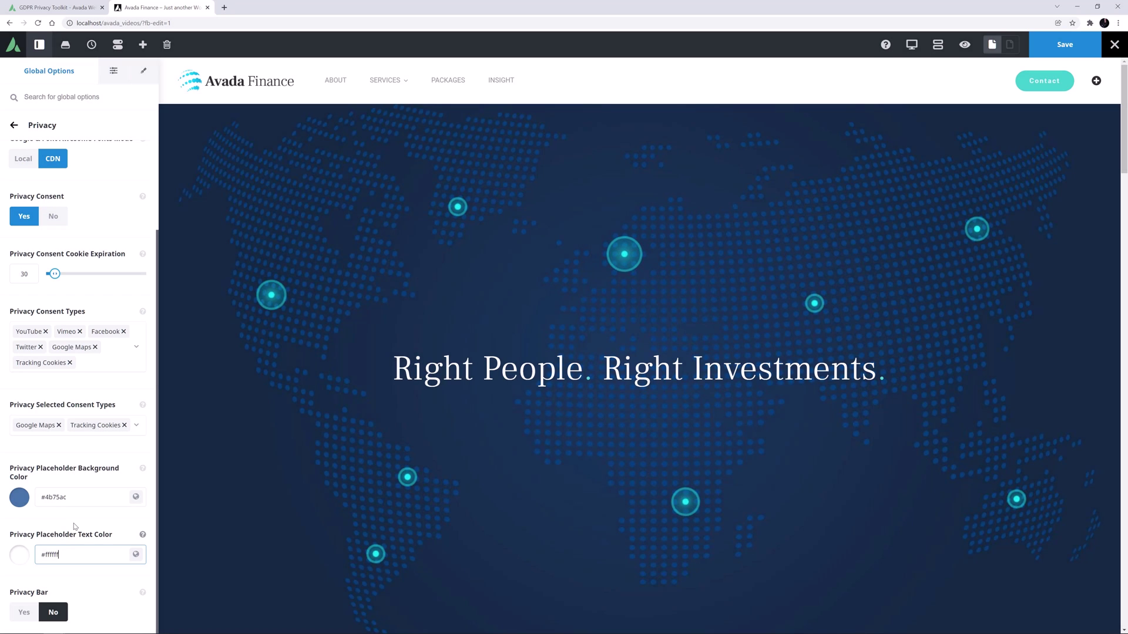
click(1053, 46)
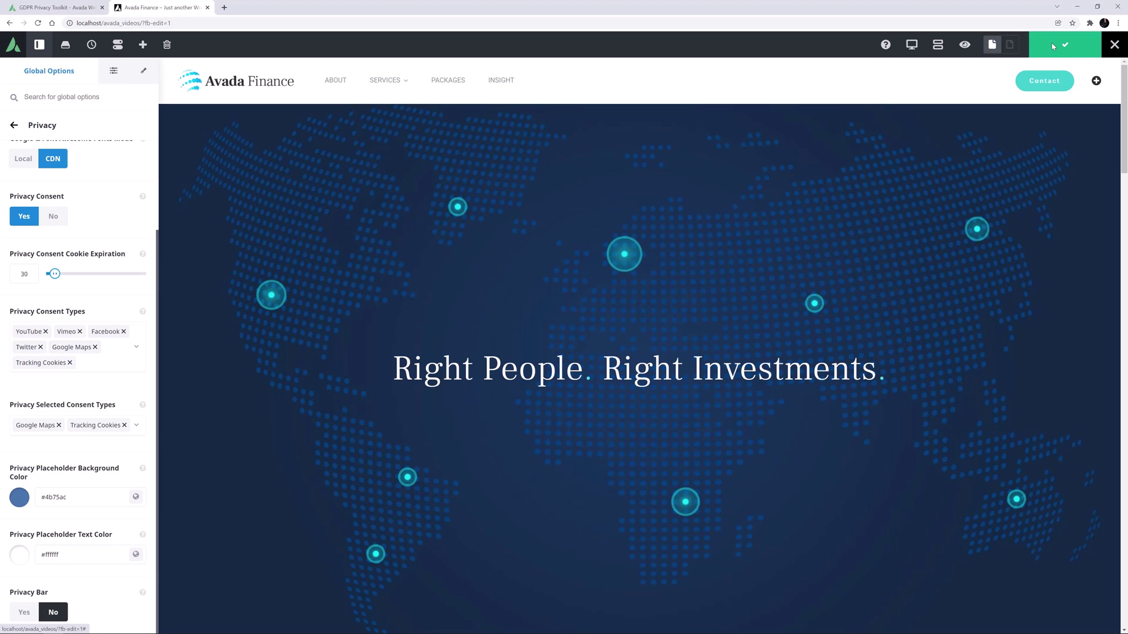
Step: Open the site's Contact page in a new browser tab
right_click(1021, 78)
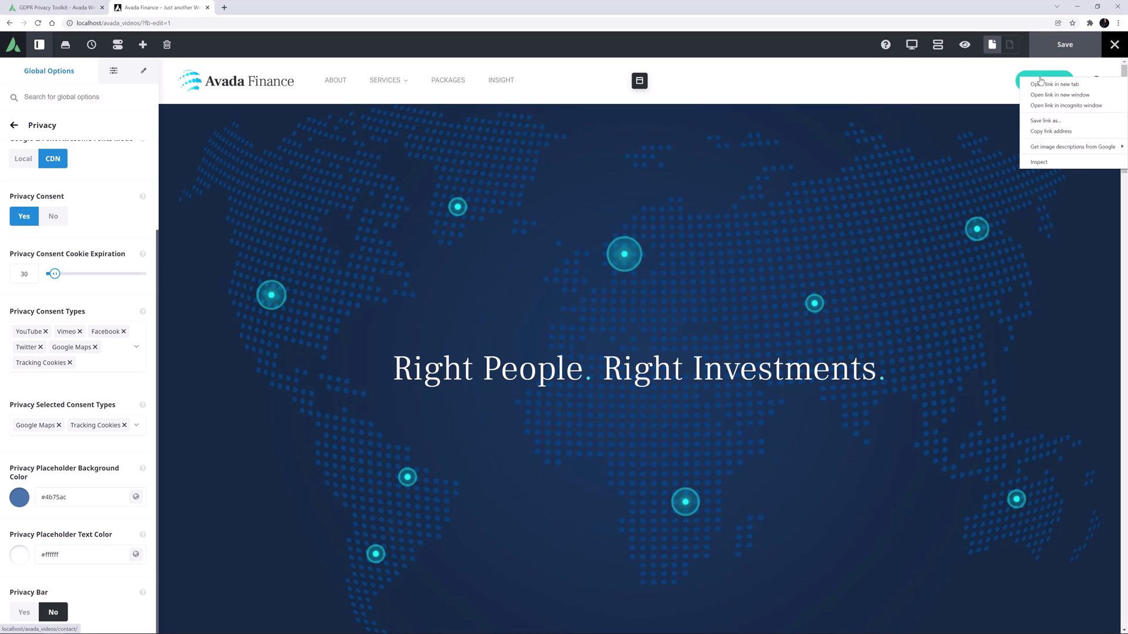
click(1041, 89)
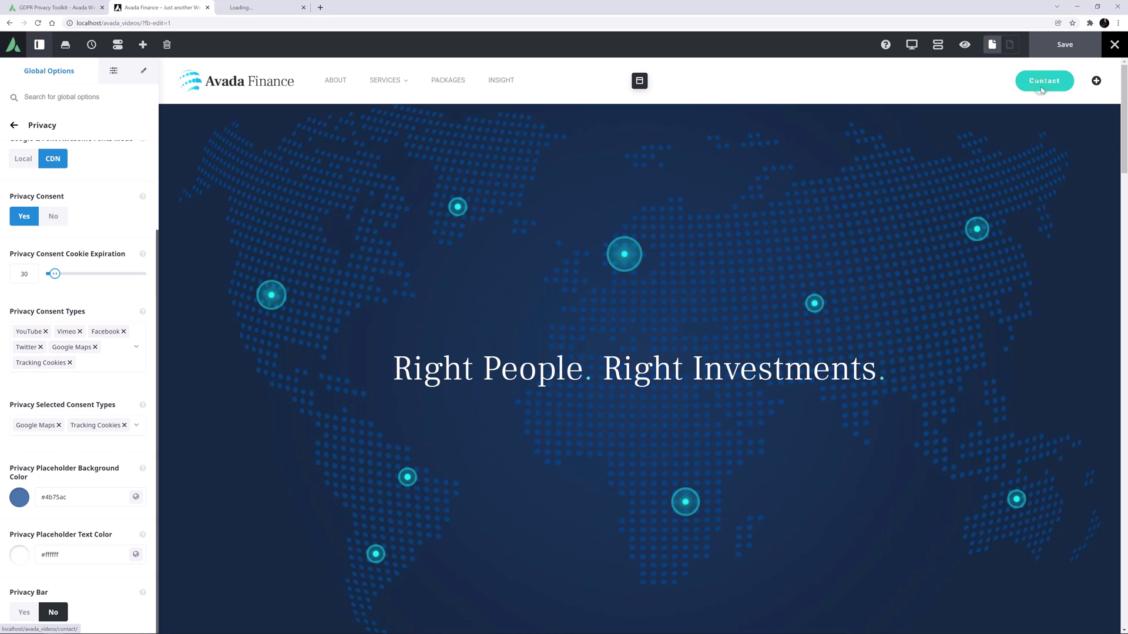
click(251, 6)
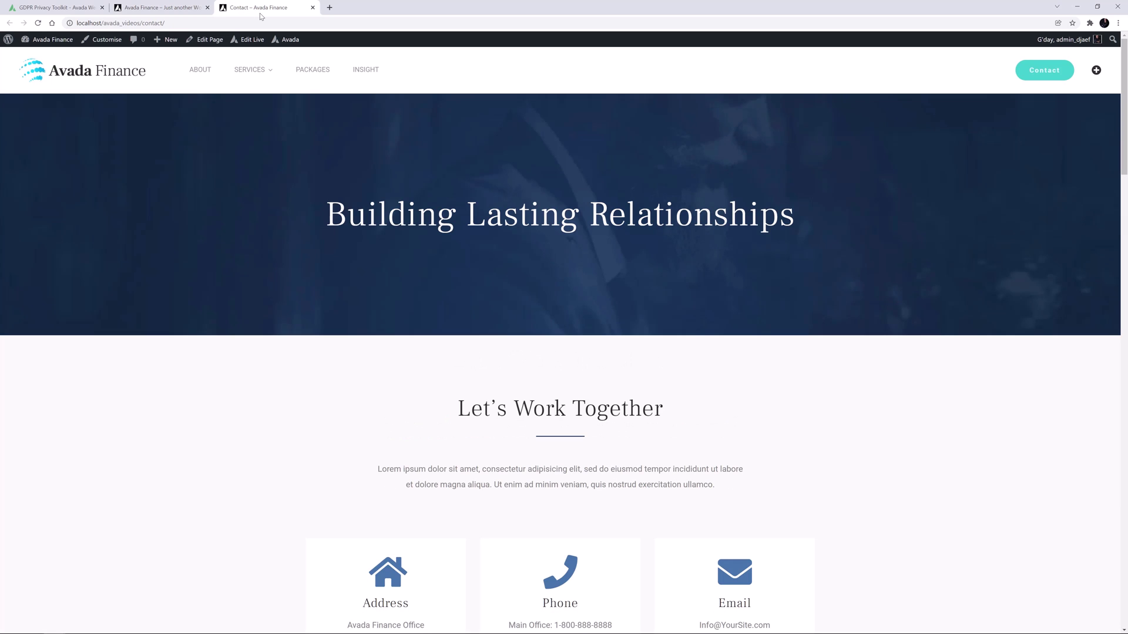
Step: Accept the Google Maps privacy placeholder so the map loads, then return to Avada Live
scroll(265, 321, down, 8)
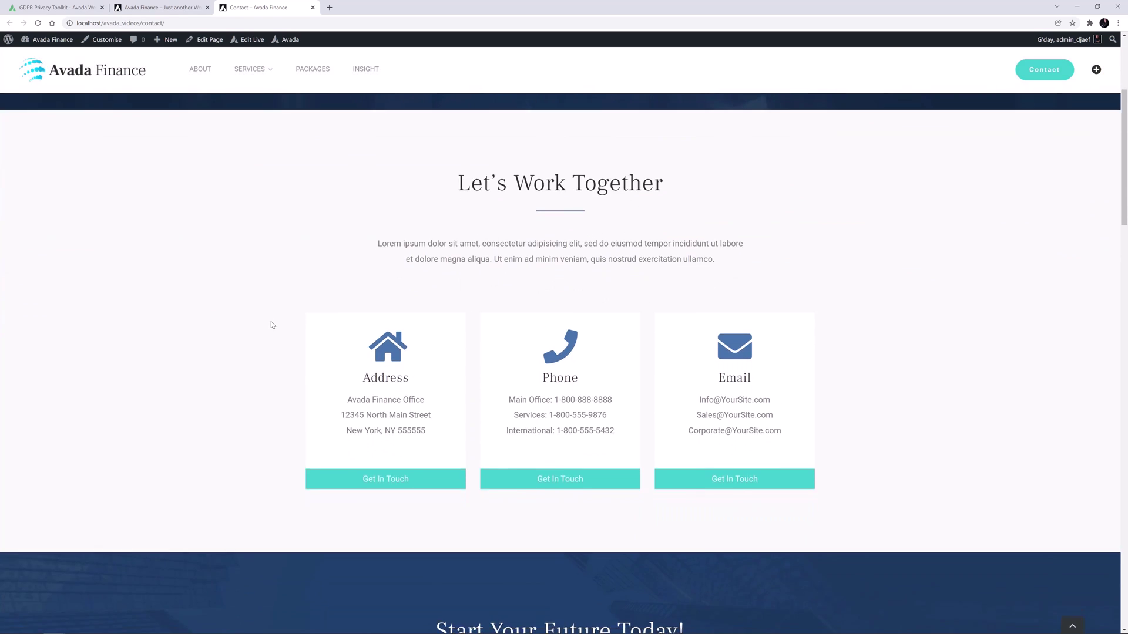
scroll(276, 322, down, 15)
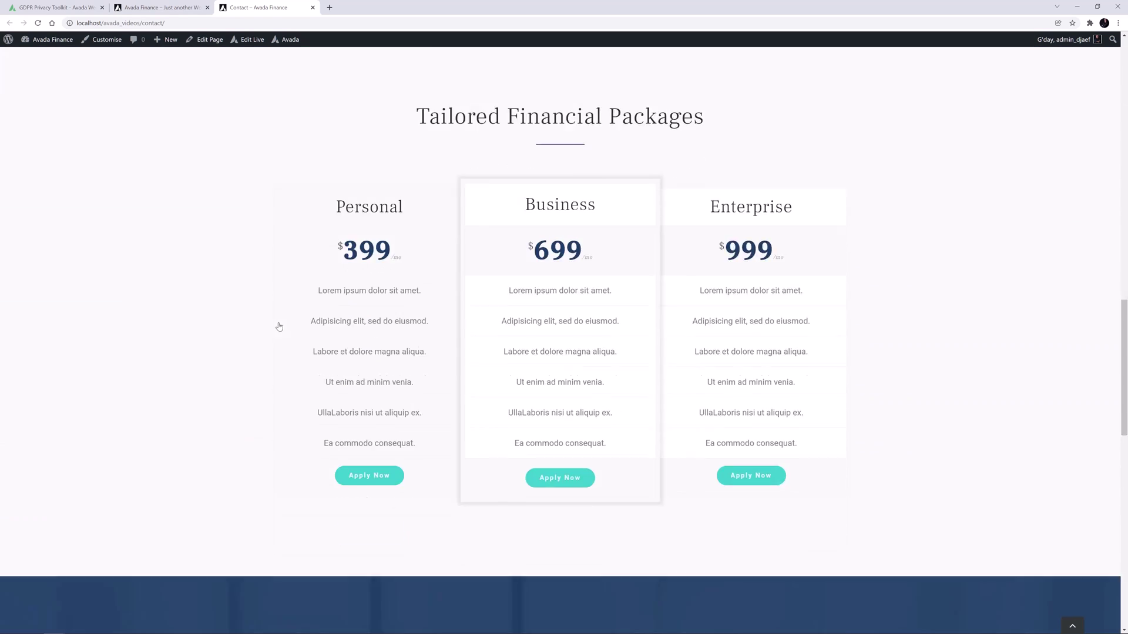
scroll(281, 327, down, 7)
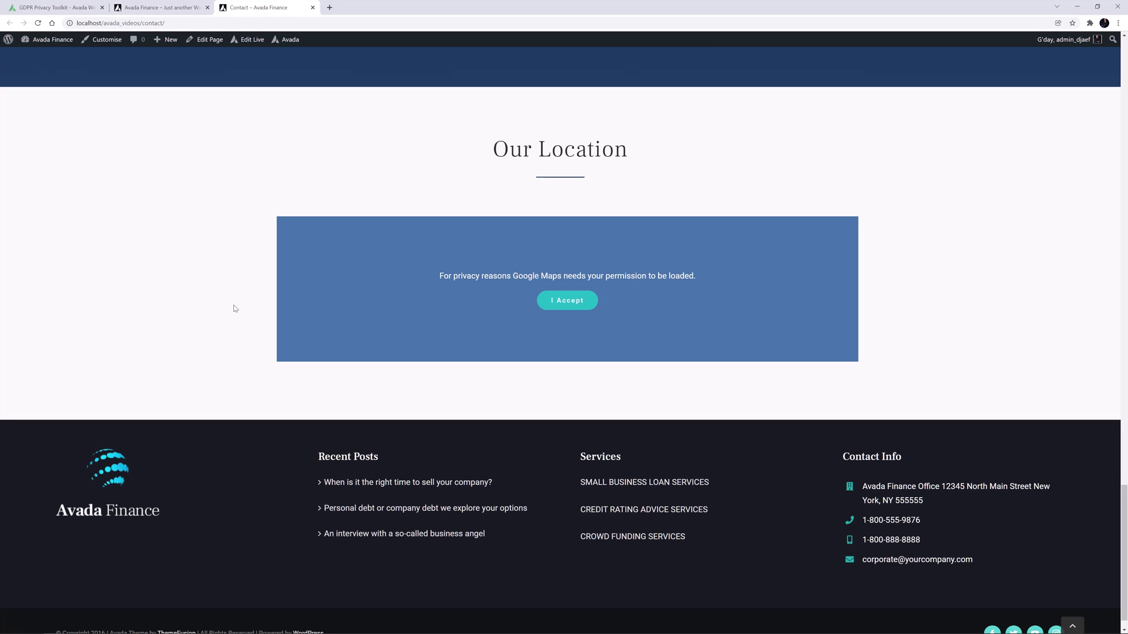
click(566, 302)
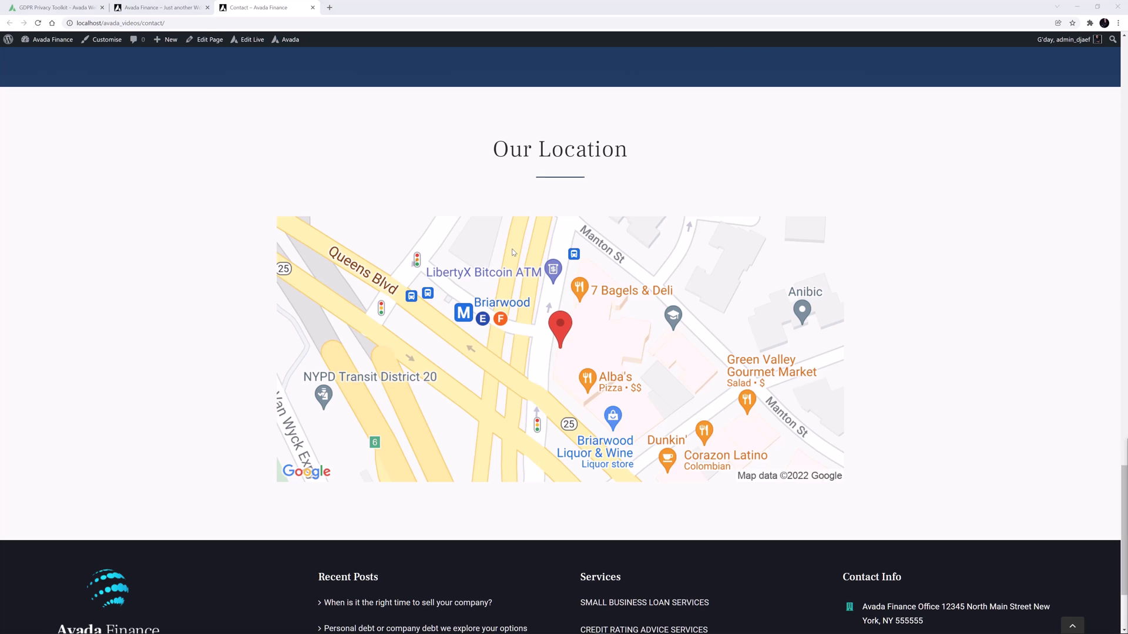
click(179, 6)
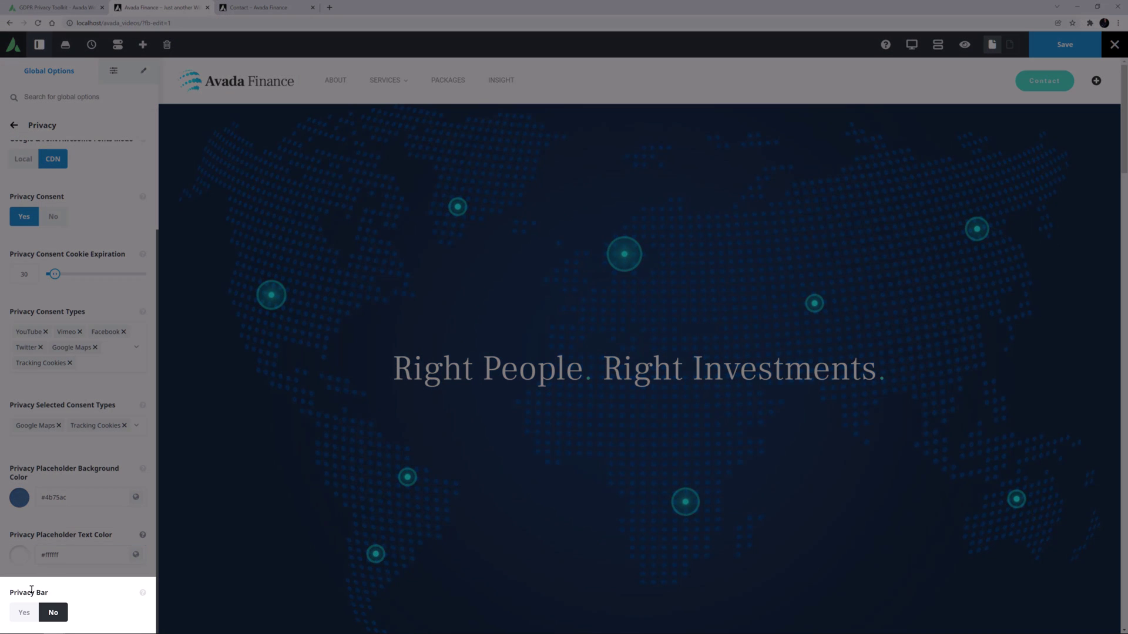
Step: Set Privacy Bar to Yes and scroll down to its settings
click(22, 613)
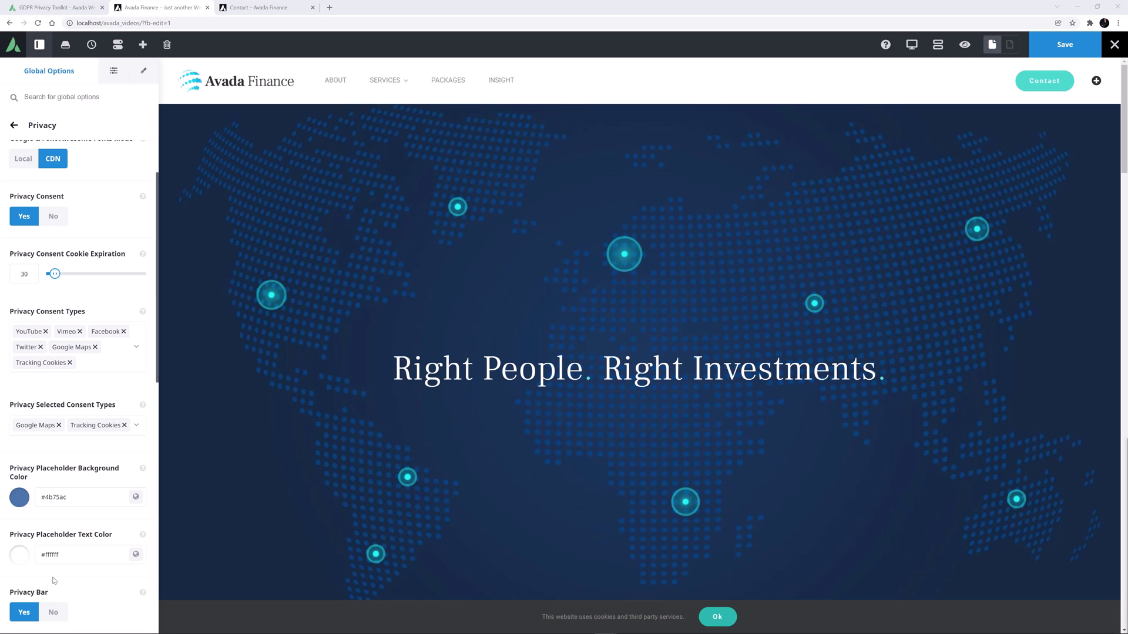
scroll(53, 581, down, 8)
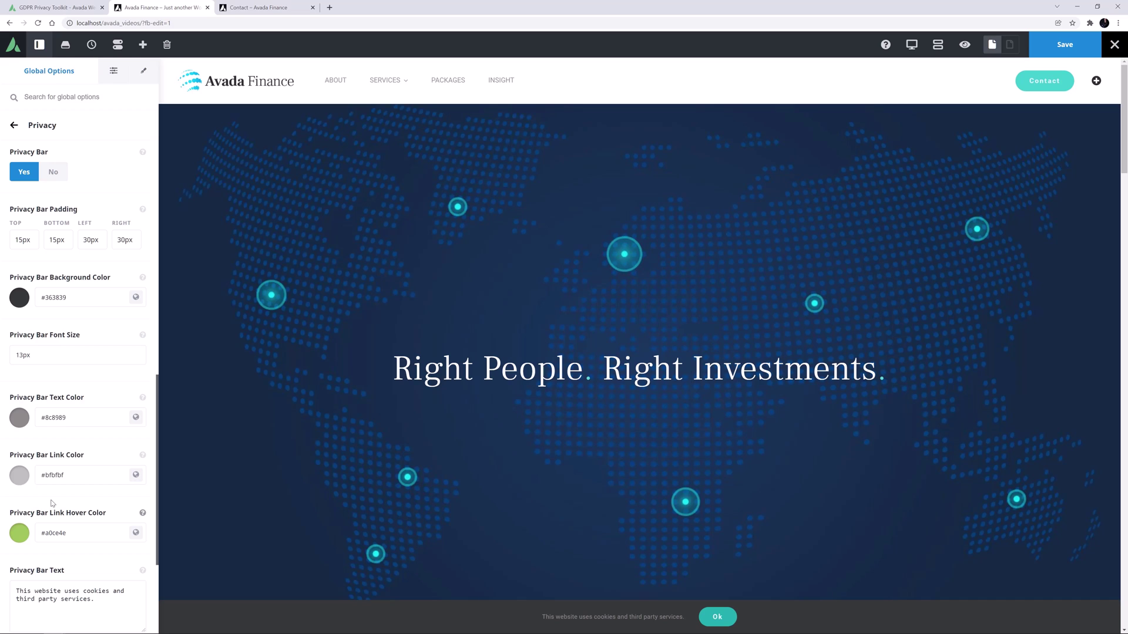
Step: Set Privacy Bar Padding Bottom to 20px
click(53, 239)
key(BackSpace)
key(BackSpace)
text(20)
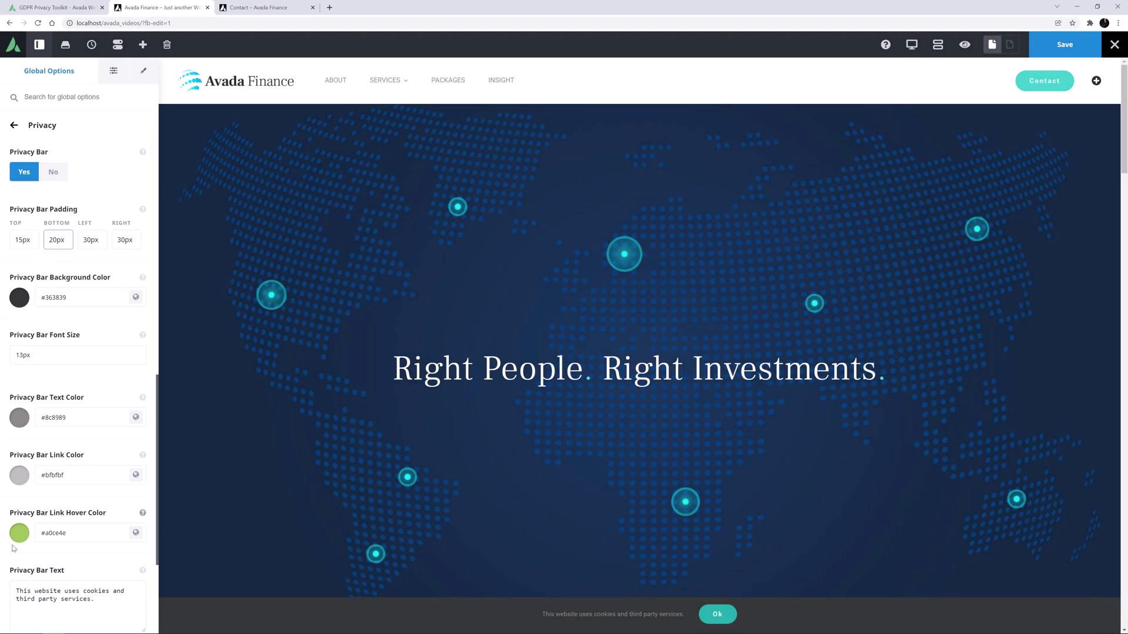
Step: Change Privacy Bar Link Hover Color from #a0ce4e to #1cd6c3
click(58, 533)
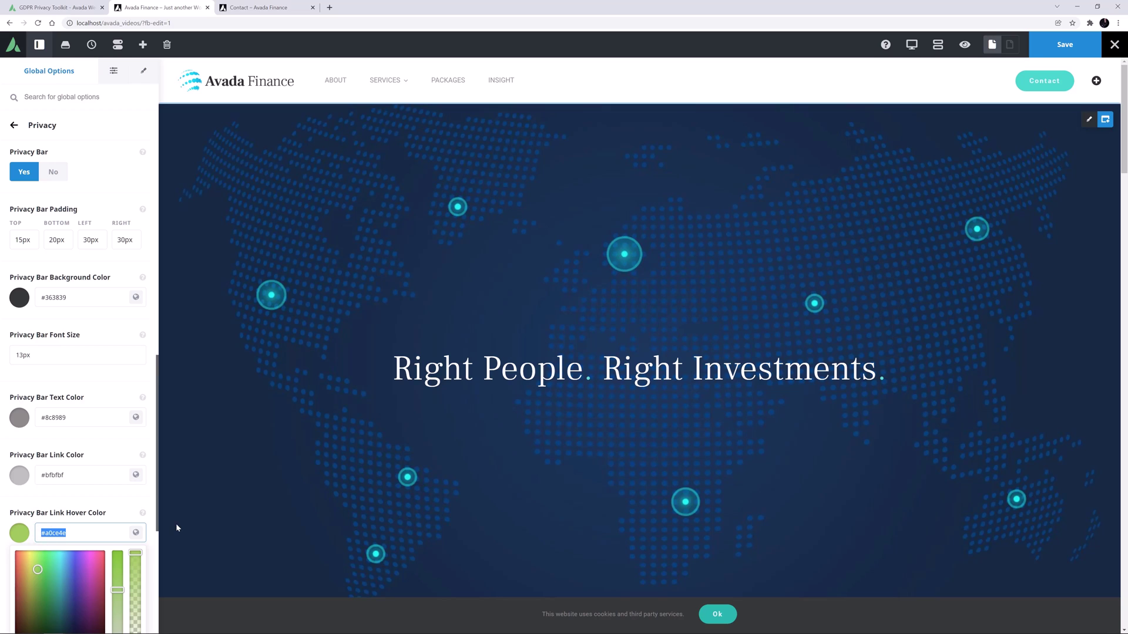
text(#1cd6c3)
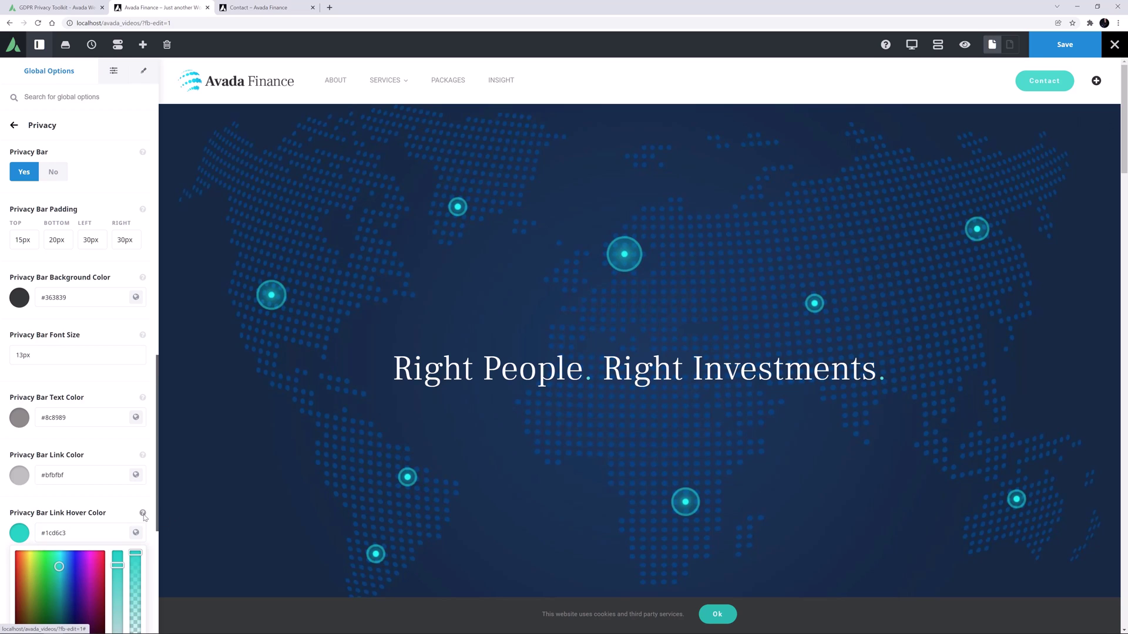
click(122, 512)
scroll(121, 512, down, 1)
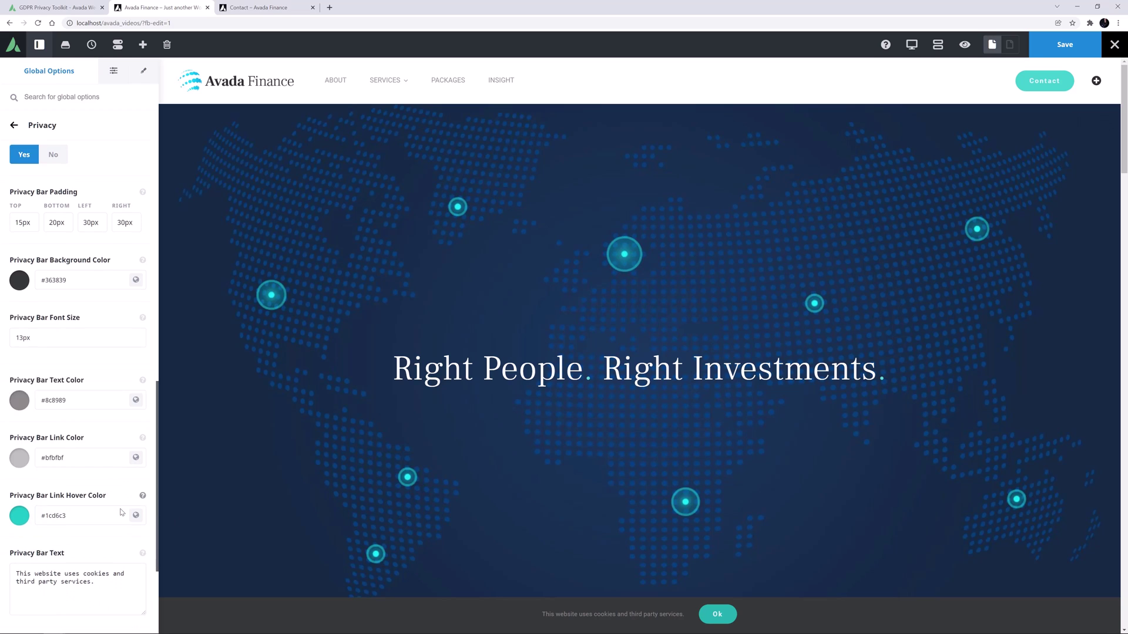
scroll(122, 512, down, 3)
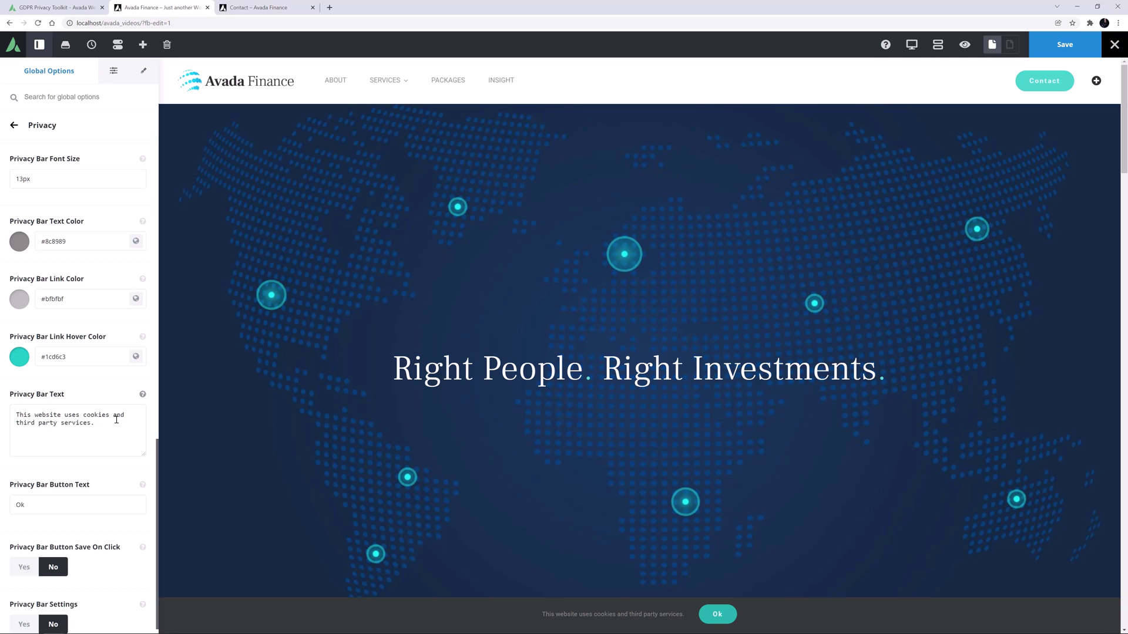
Step: Append the Privacy Policy and T&Cs sentence to the bar text and turn Privacy Bar Settings on
click(116, 421)
text(To change the settings and see full details of our Privacy Policy and T&Cs, please see below.)
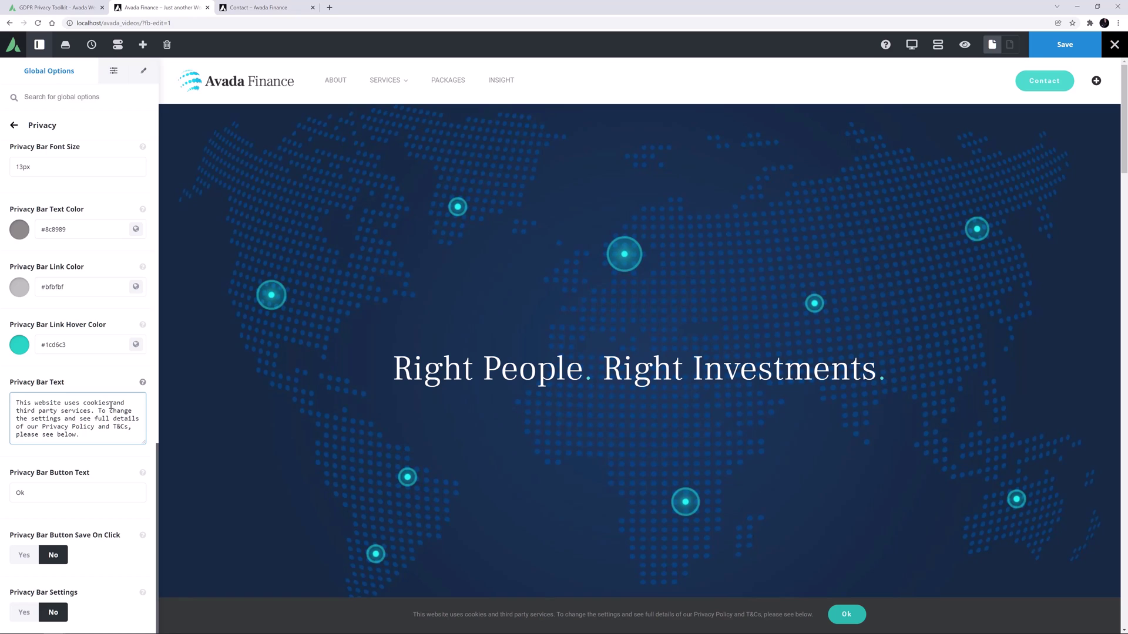
click(22, 612)
scroll(53, 495, down, 6)
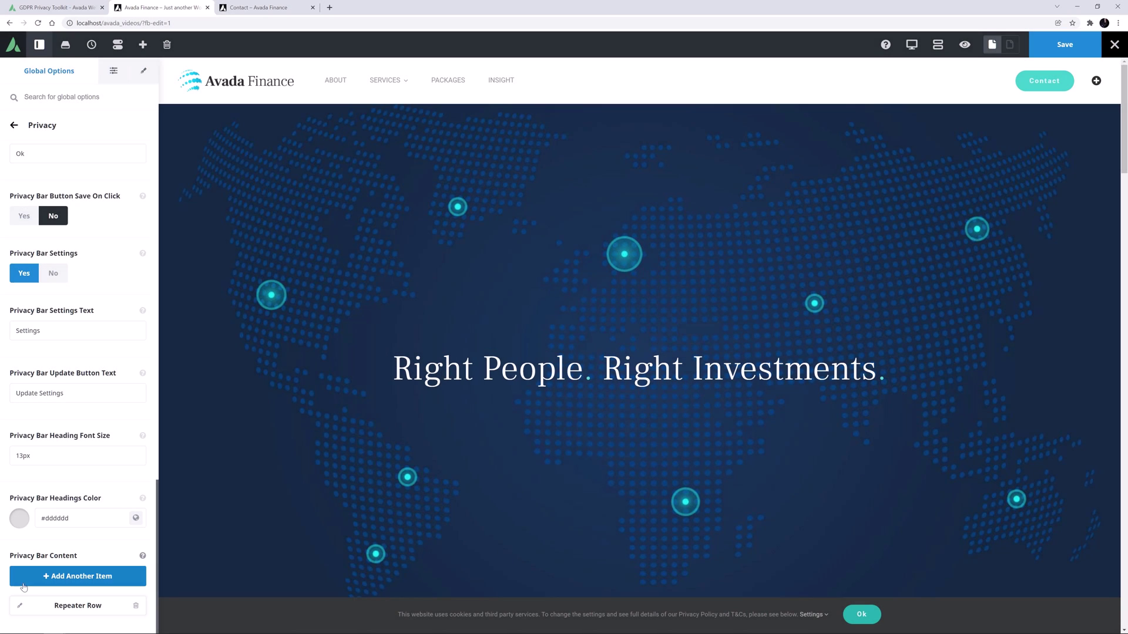
Step: Expand the first Privacy Bar Content item and keep its type as Custom
click(18, 608)
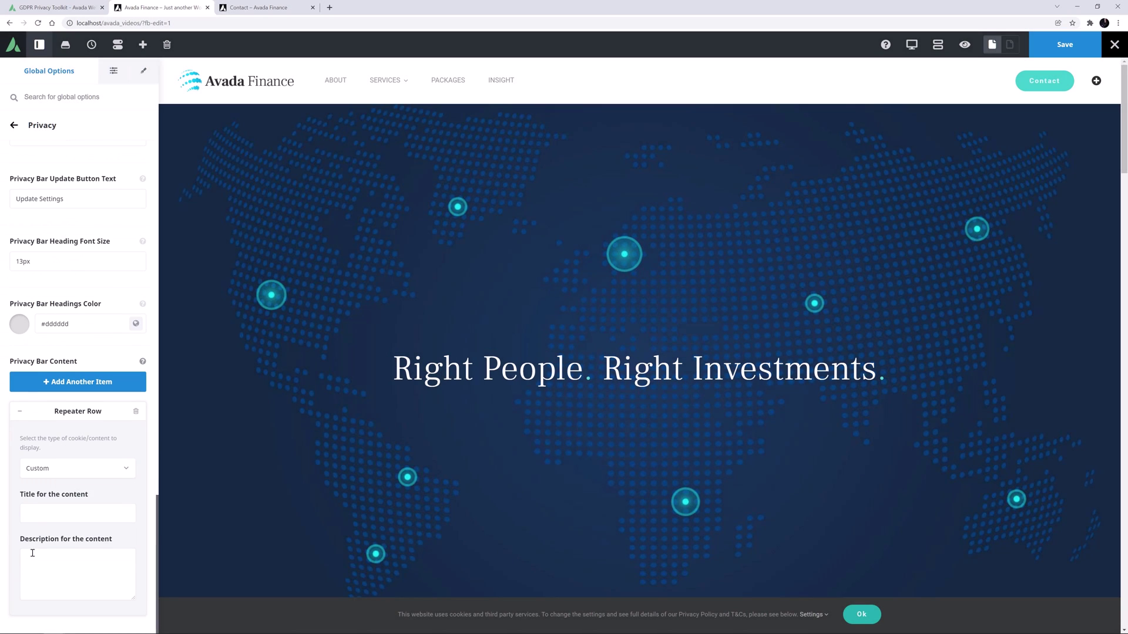
click(57, 470)
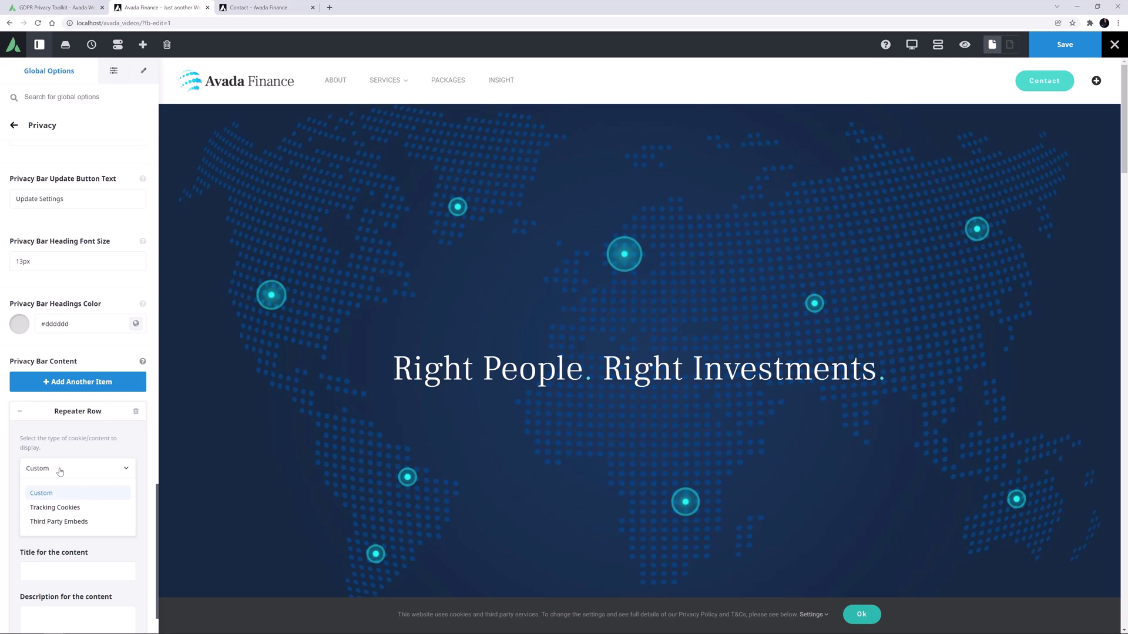
click(60, 471)
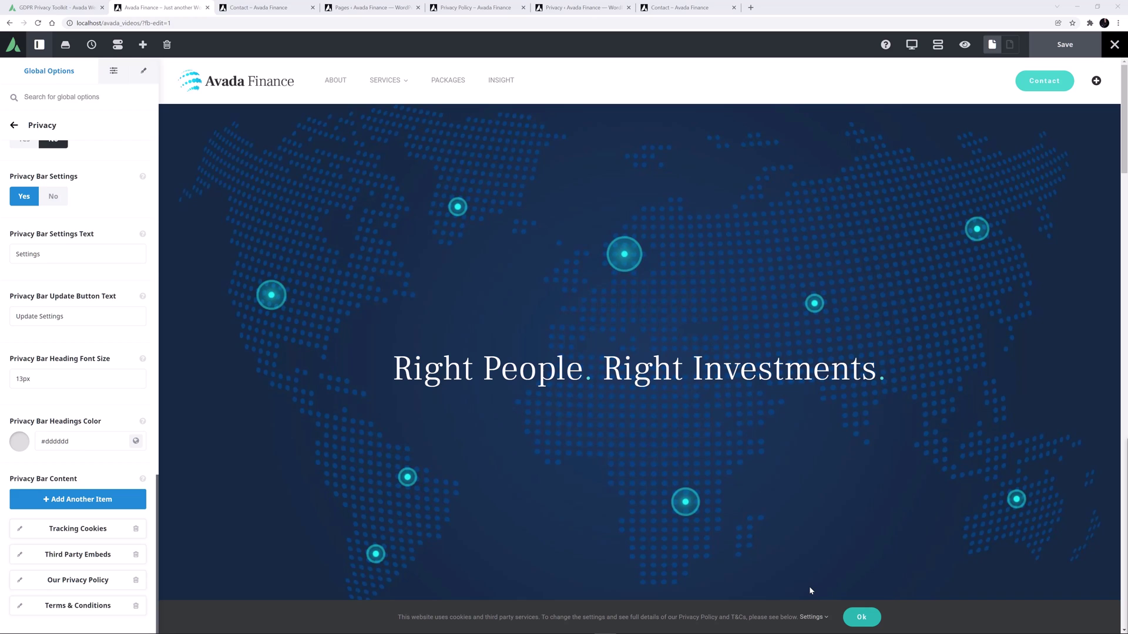
Step: Expand the preview's privacy bar settings and opt in to YouTube third-party embeds
click(811, 618)
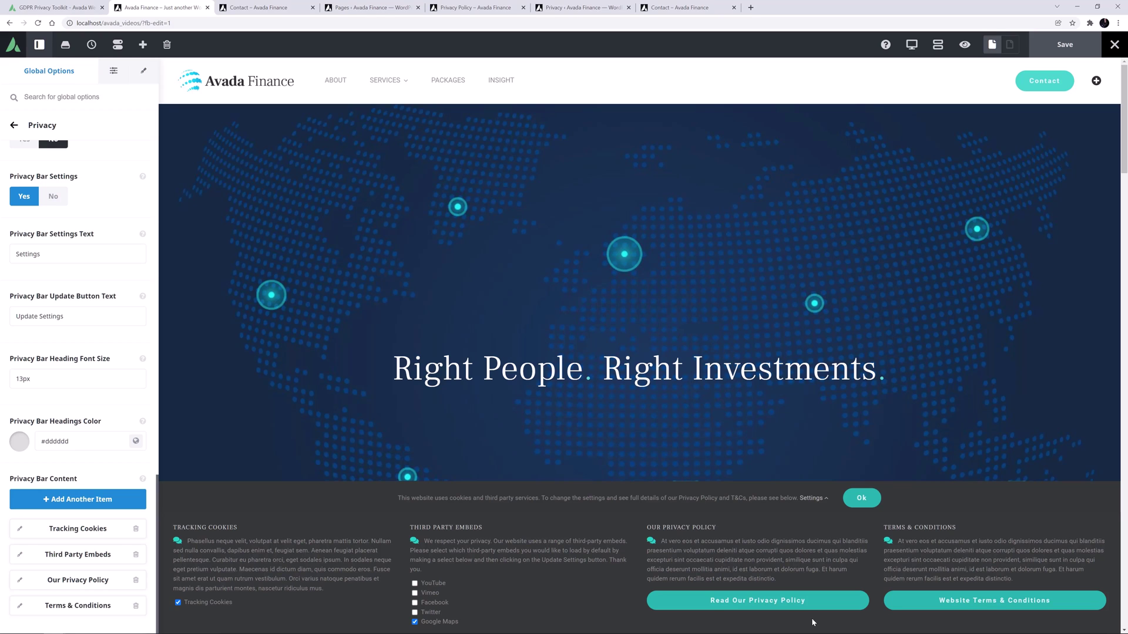
click(415, 584)
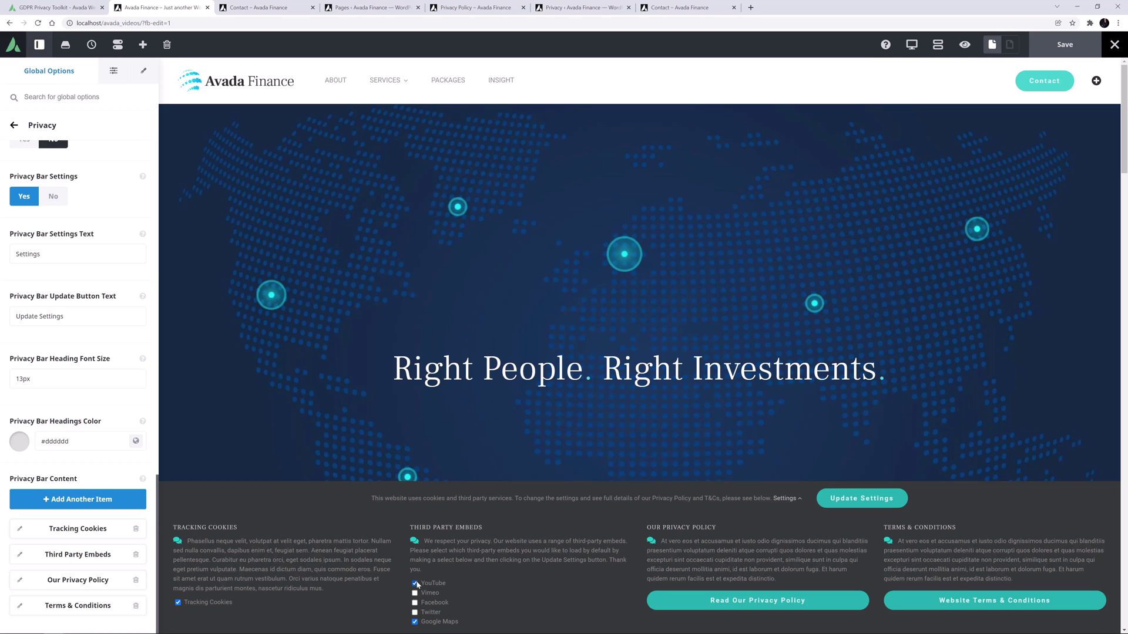
Step: Open the draft Privacy Policy page from the WordPress Pages list in Avada Live
click(360, 5)
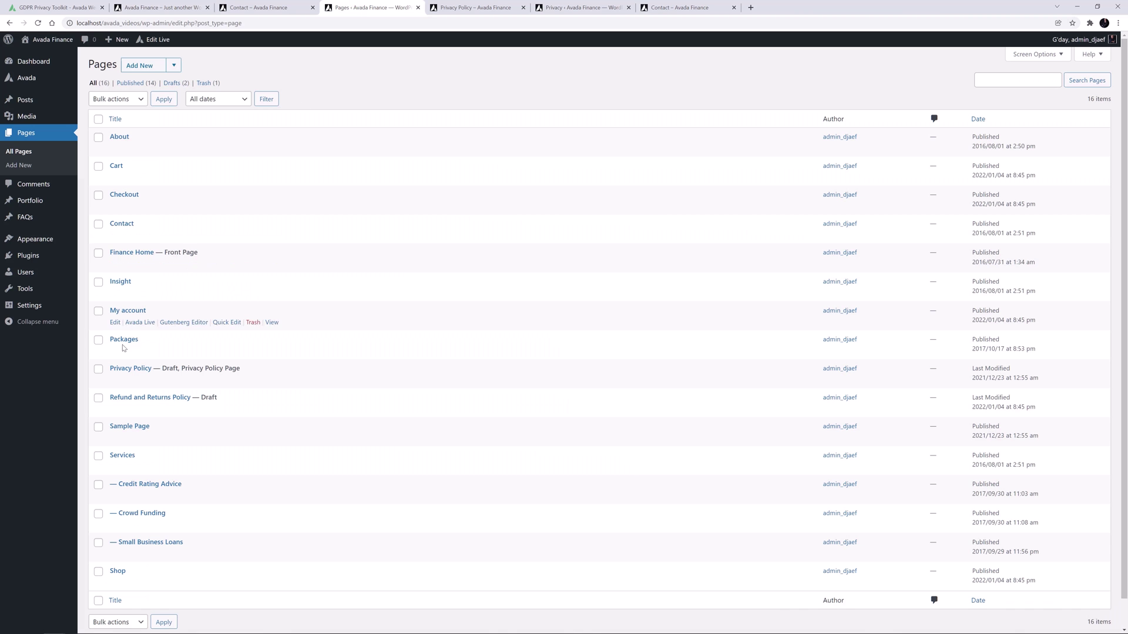
mouse_move(125, 371)
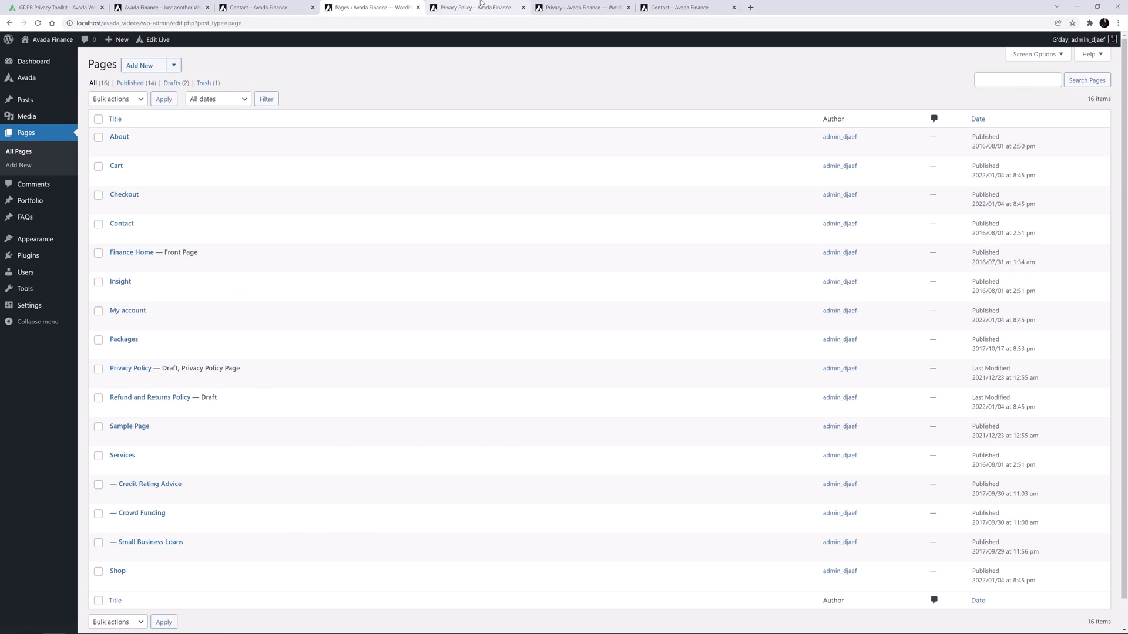
click(480, 3)
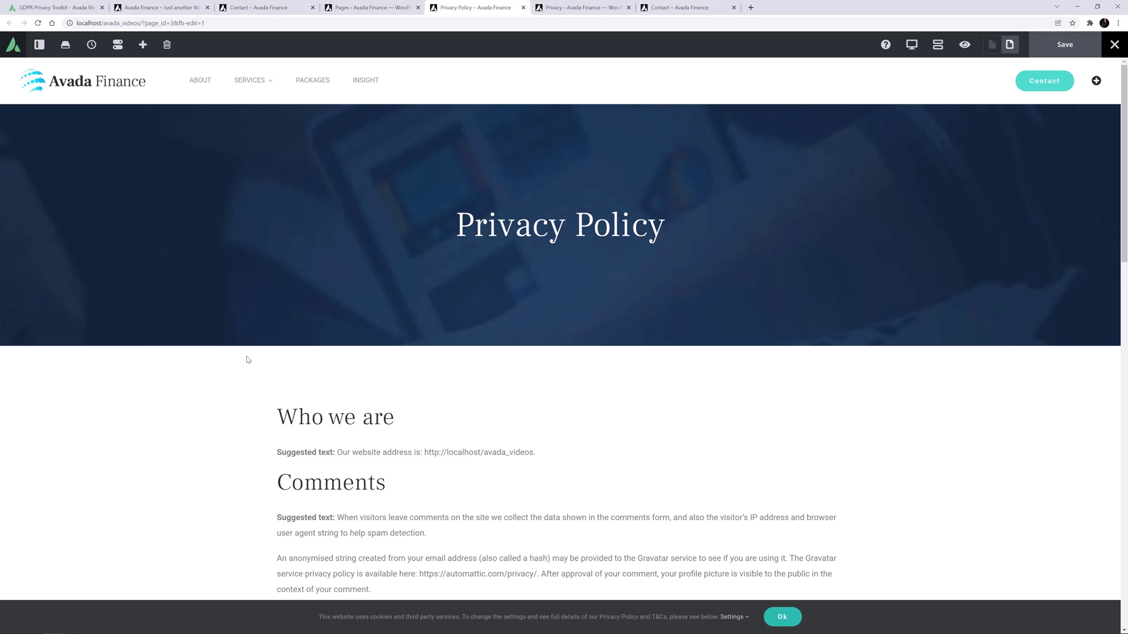
Step: In Settings > Privacy, choose 'Privacy Policy' as the policy page and confirm with Use This Page
click(576, 9)
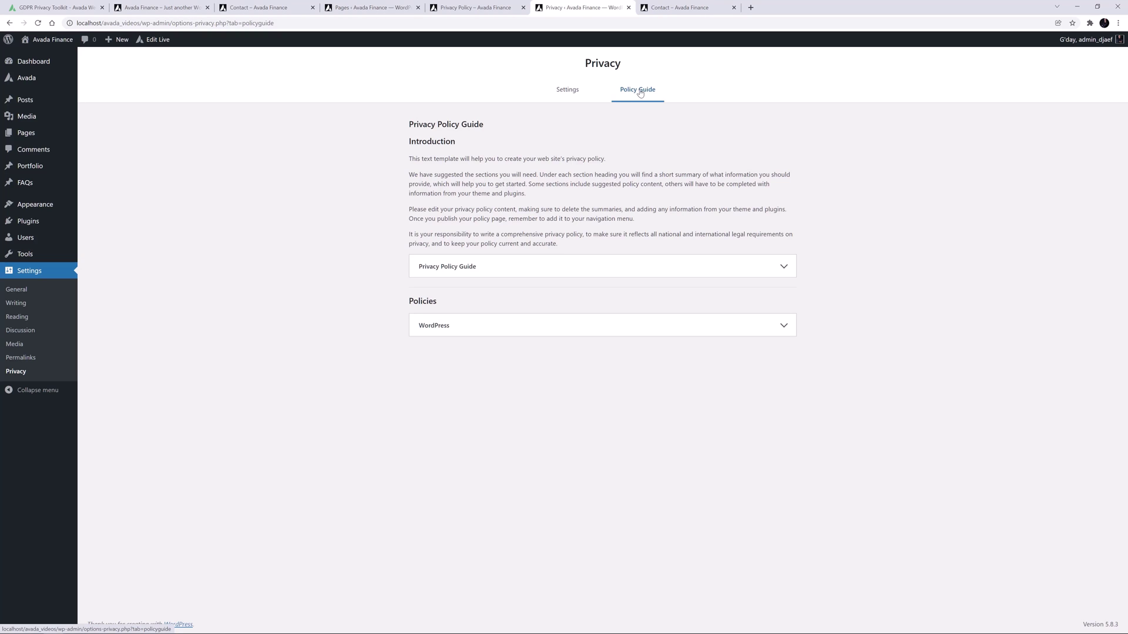
click(568, 91)
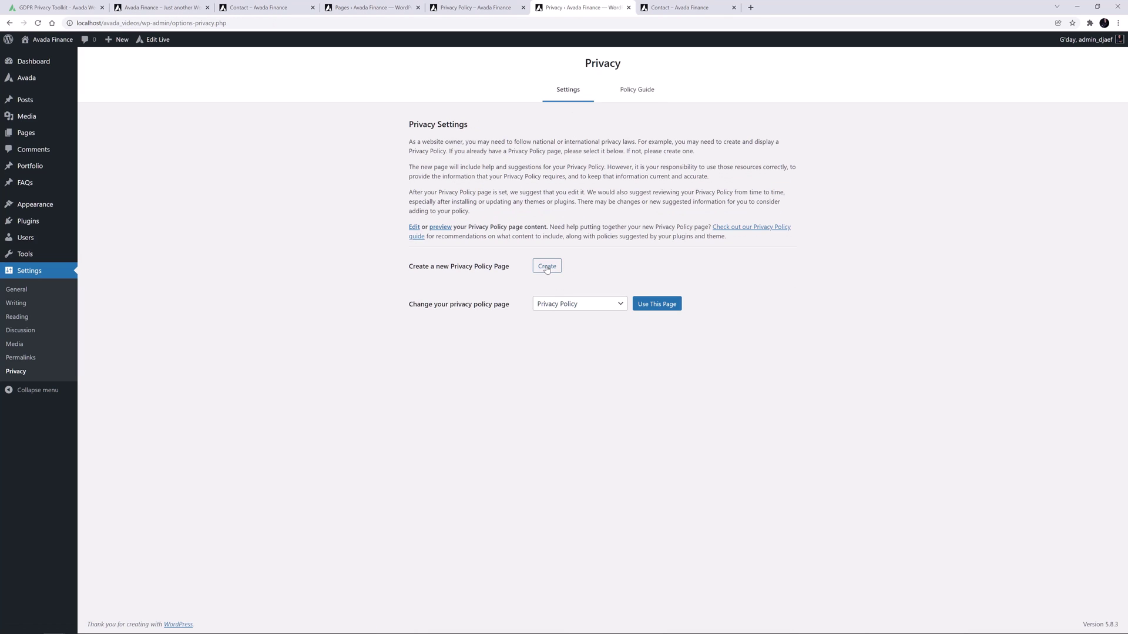
click(658, 307)
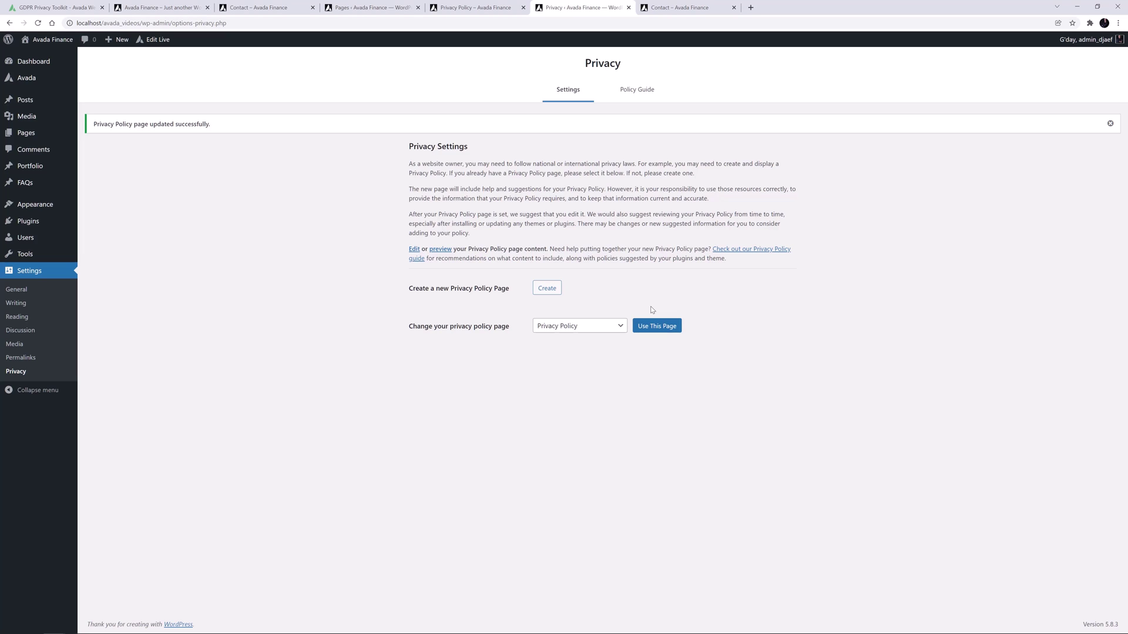
Step: Insert a Privacy element below the embedded-content text with pasted consent text and Floated field layout
click(470, 8)
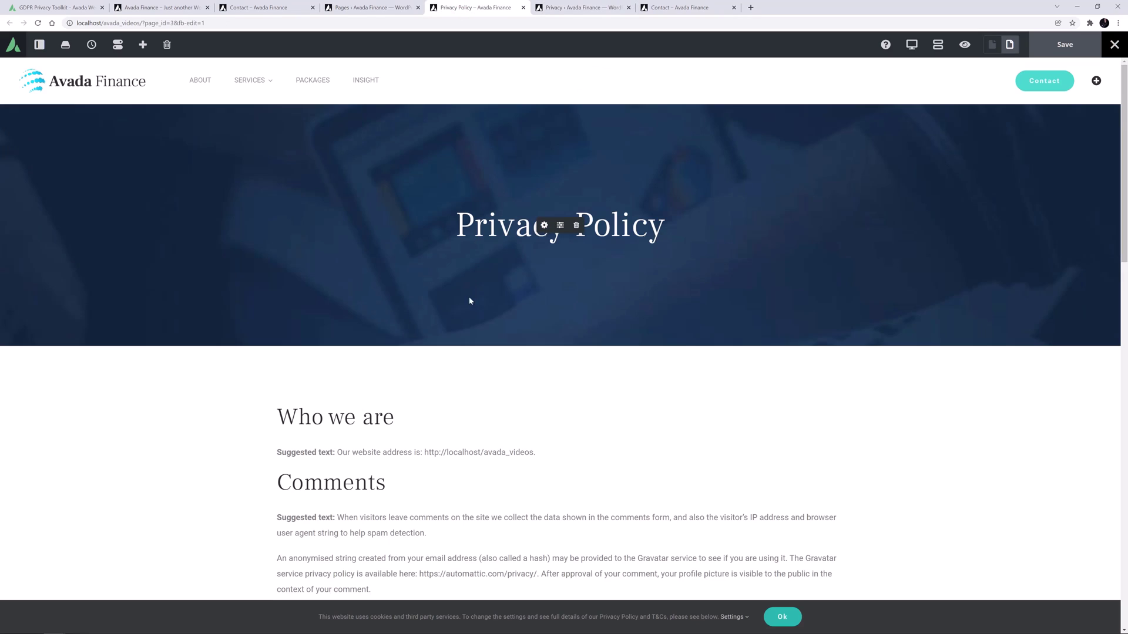
scroll(472, 306, down, 7)
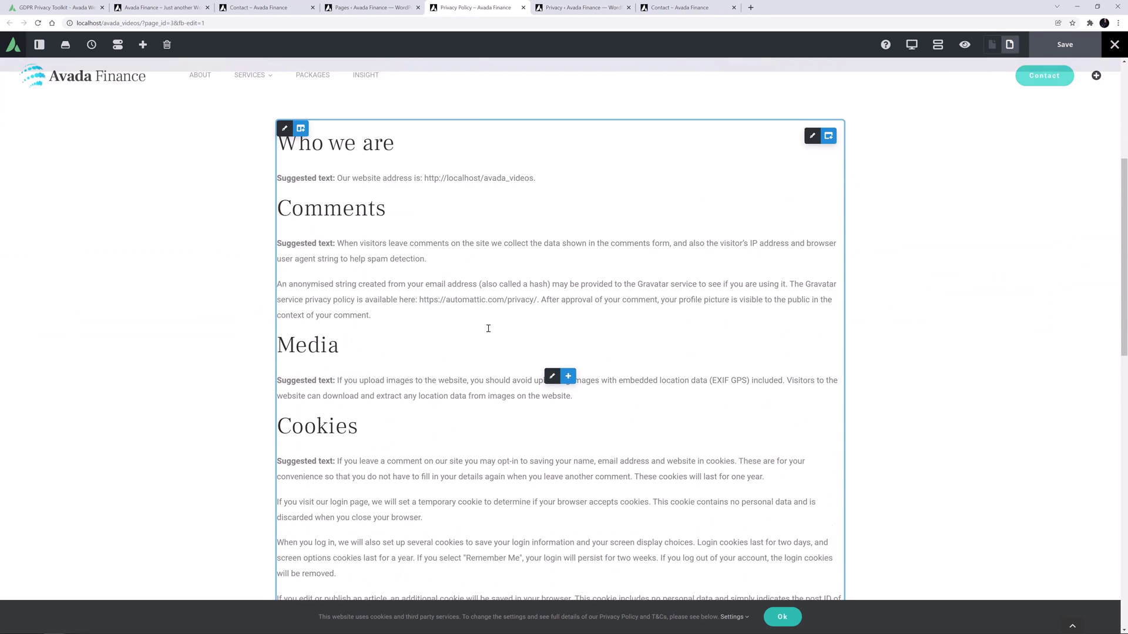
scroll(490, 327, down, 4)
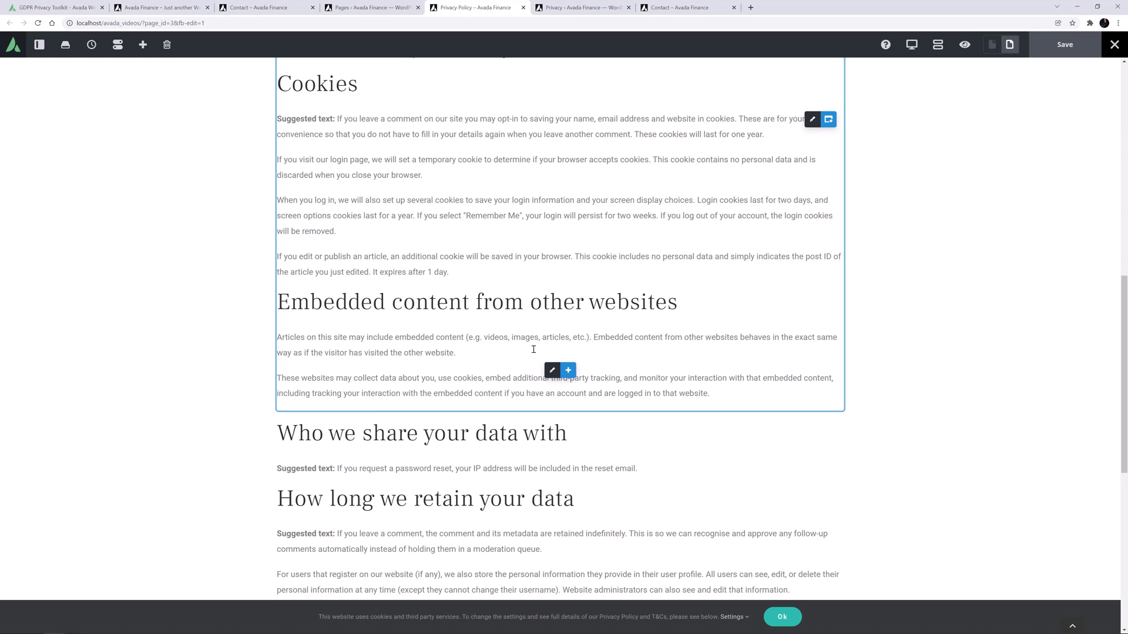
click(566, 372)
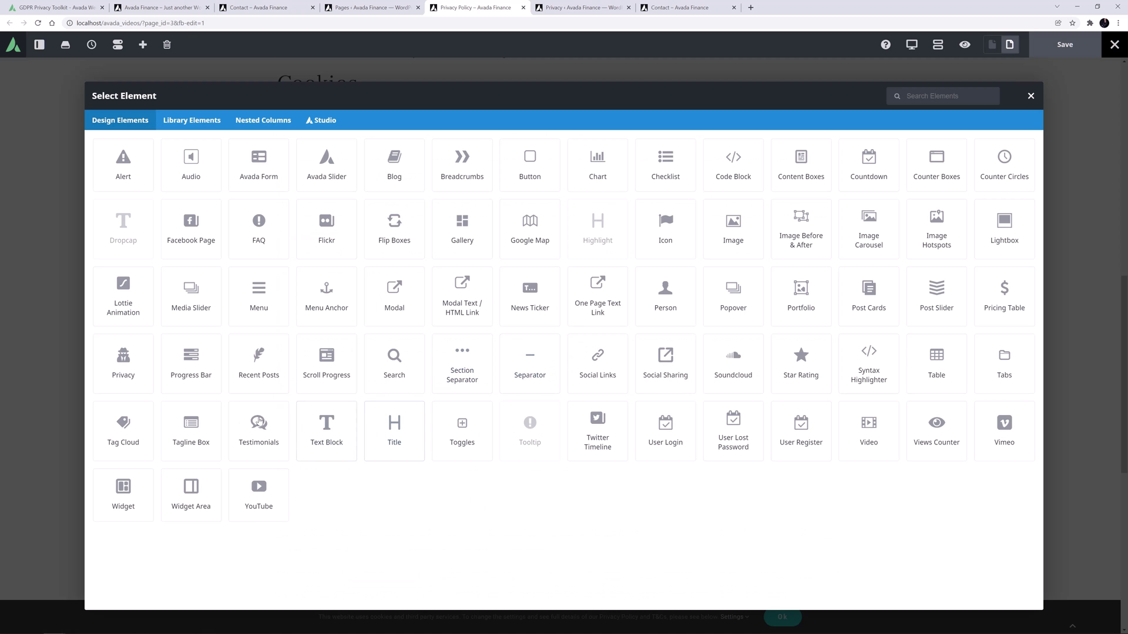
click(130, 363)
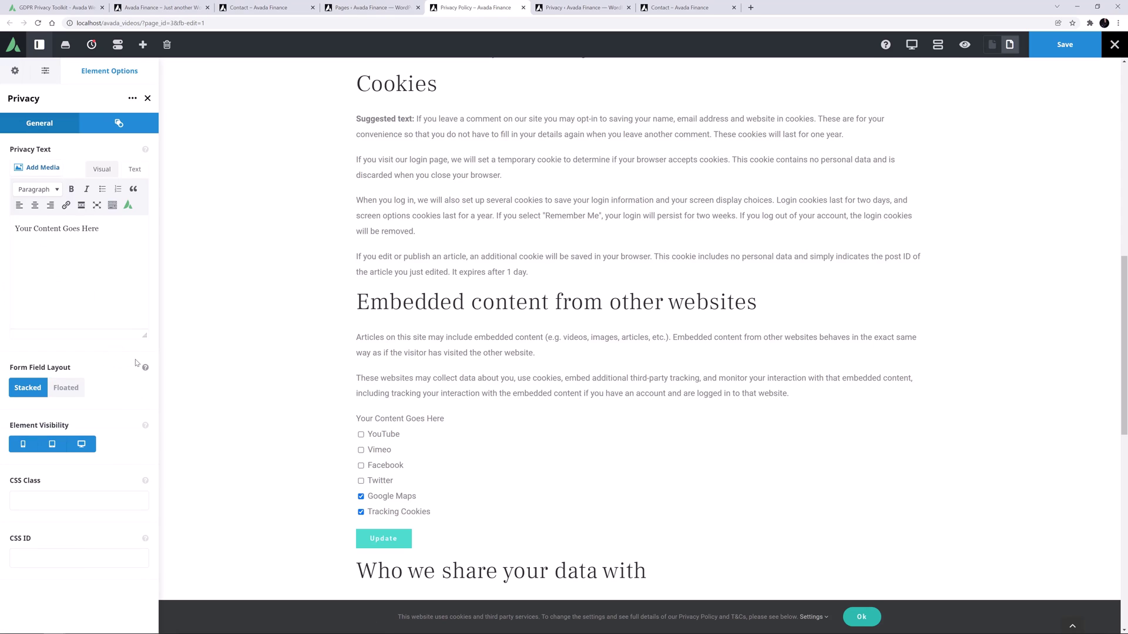
click(62, 258)
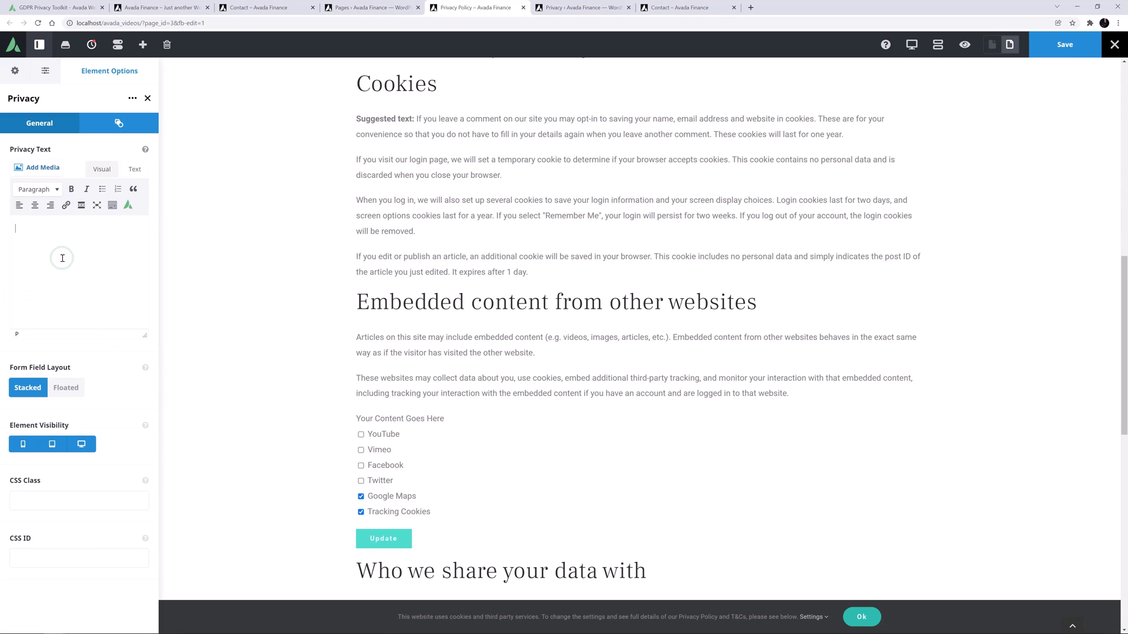
text(We have provided you with the choice to accept this embedded third-party content or not, as we prompt you with consent boxes for all embedded content, and no data is transferred before consent has been granted. The checkboxes below show you all the embeds you have consented to. You can opt out at any time by unchecking any selected embeds and clicking the Update button.)
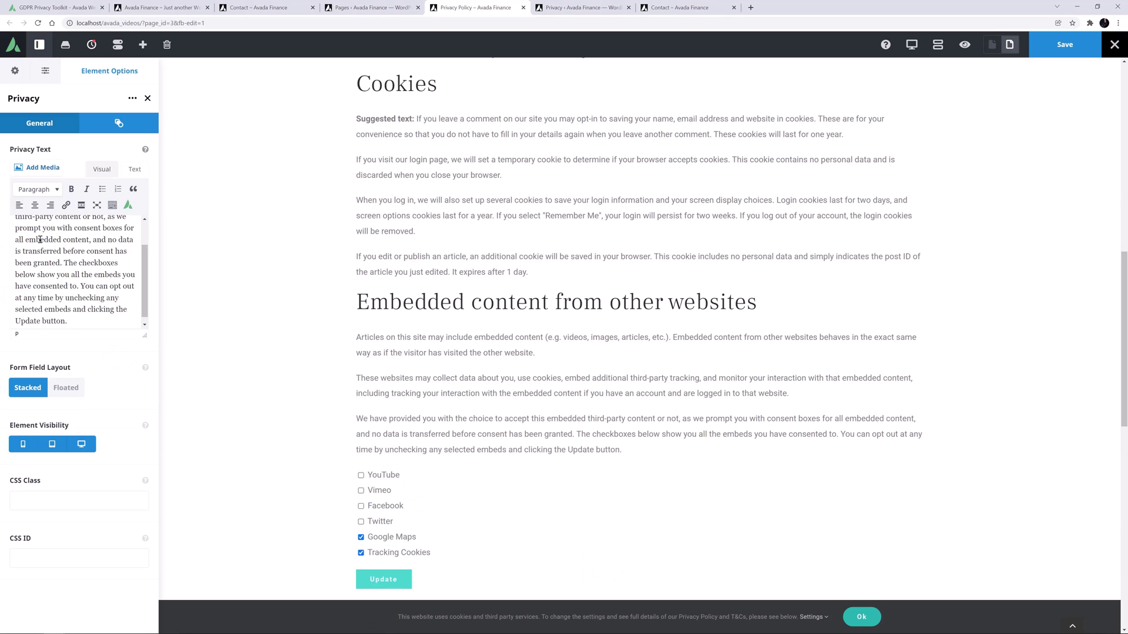
click(67, 388)
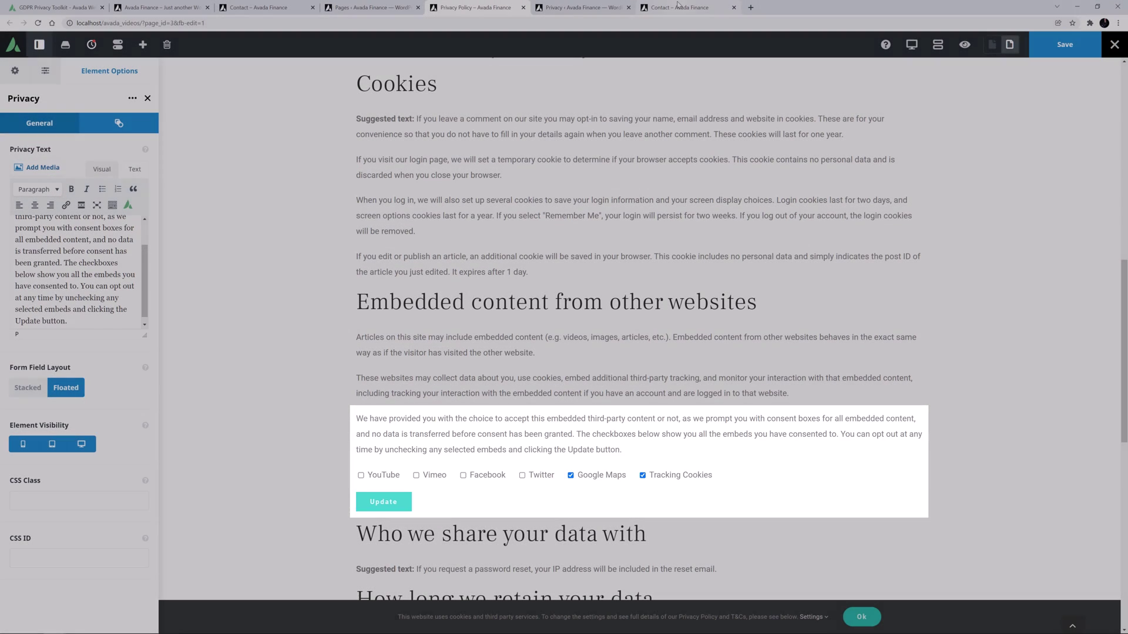
Step: Scroll the Contact page down to its Privacy Consent form, then show the Global Options sidebar
click(678, 7)
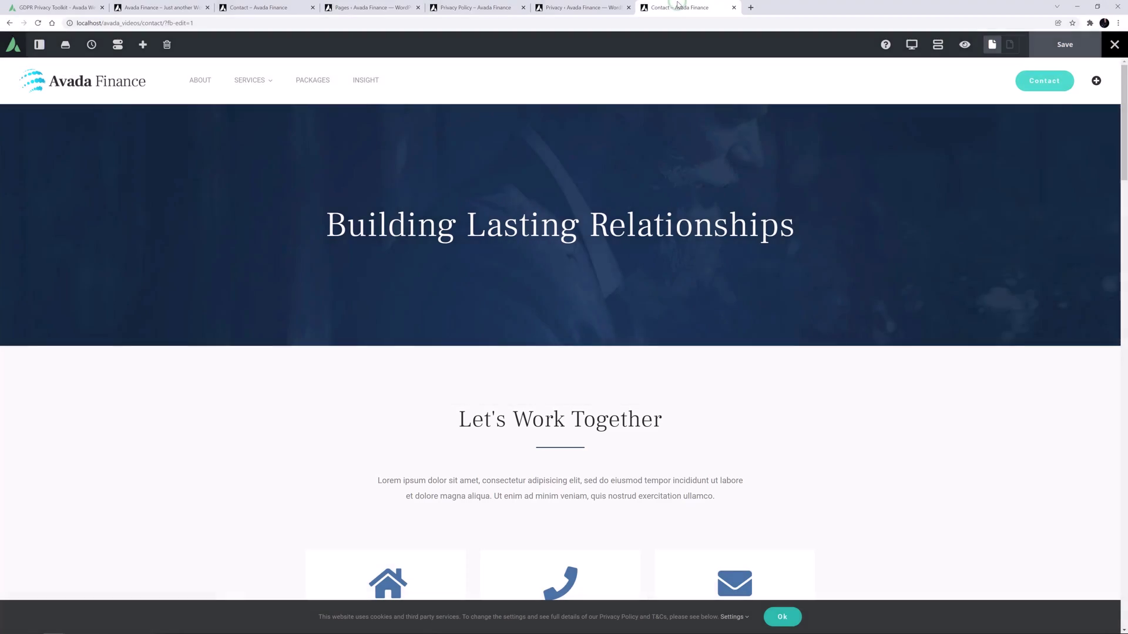
scroll(544, 294, down, 10)
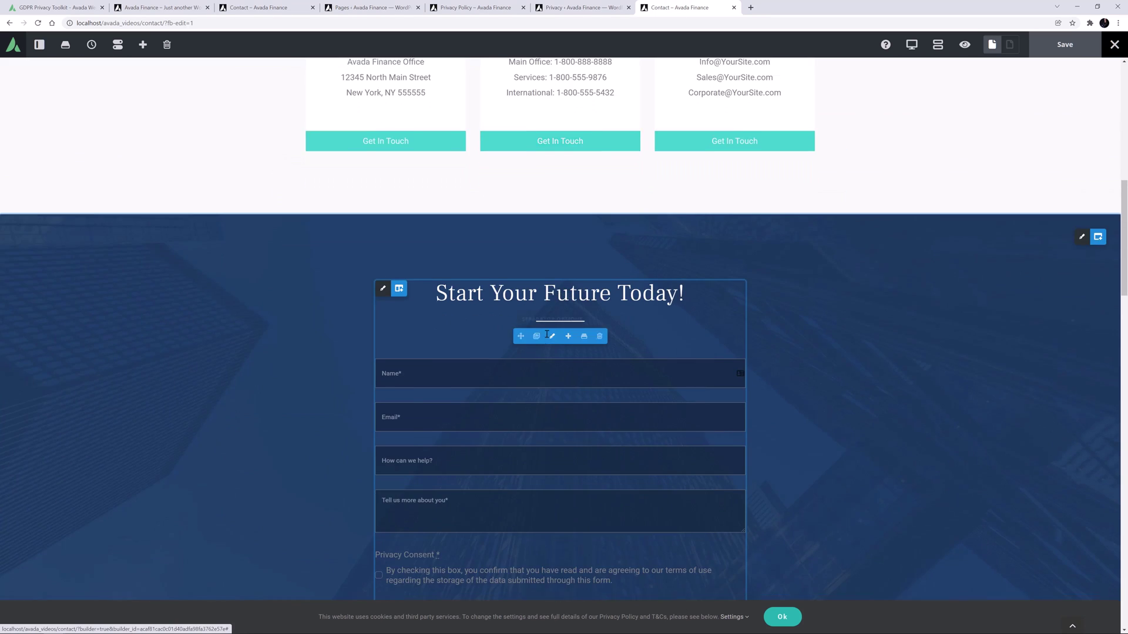
scroll(547, 334, down, 4)
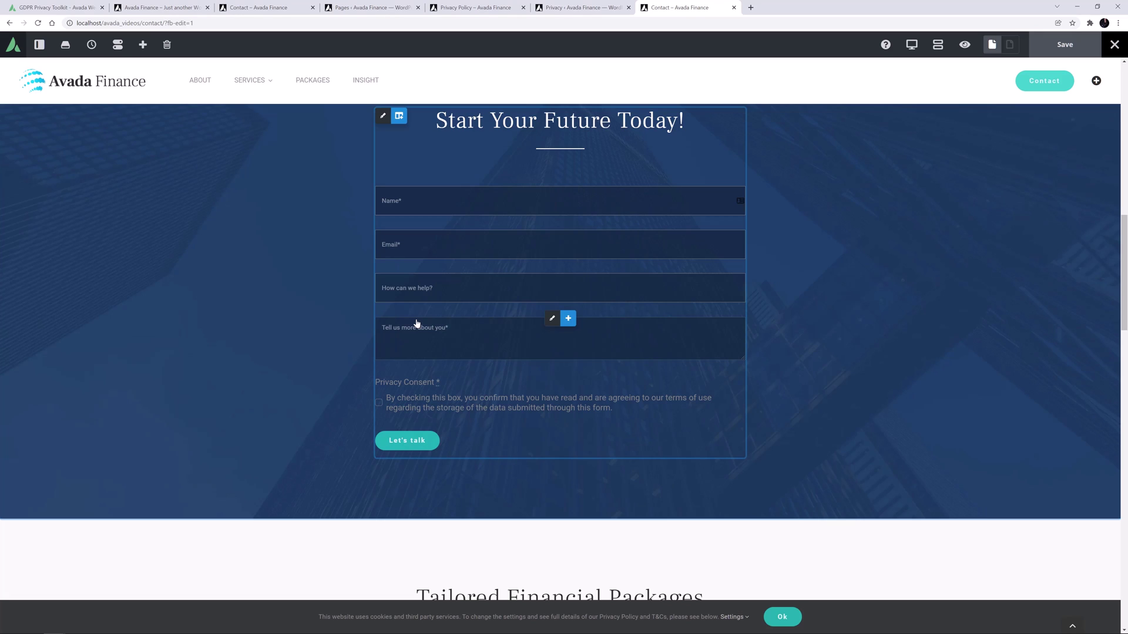
click(39, 47)
Step: Under Contact Template > Contact Form, set Display Data Privacy Confirmation Box to Yes
scroll(82, 464, down, 2)
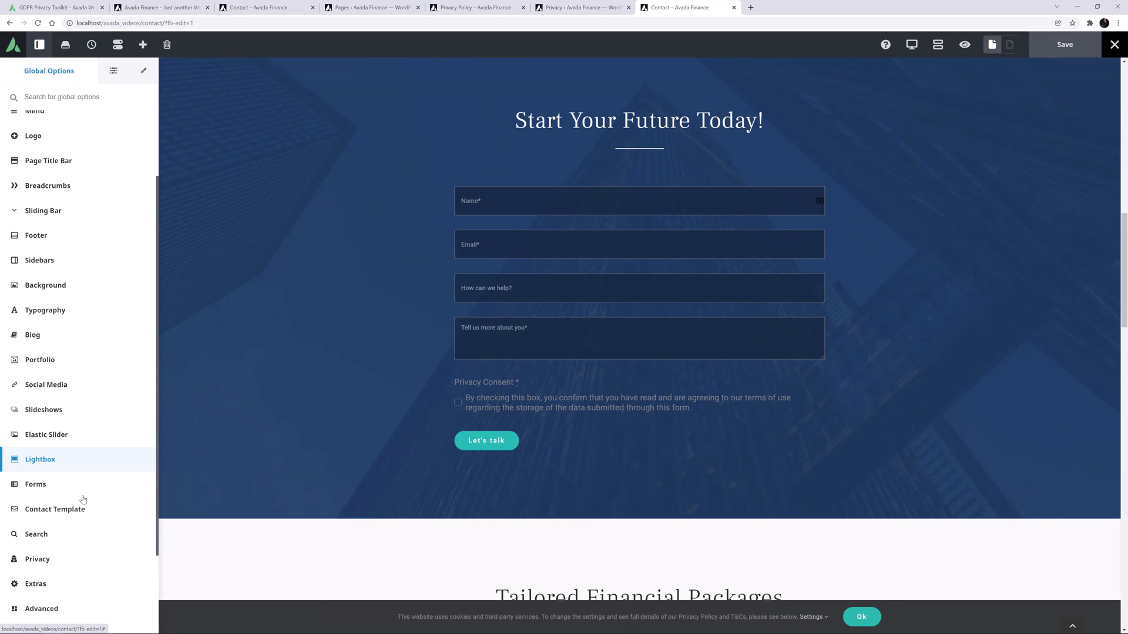
click(65, 492)
click(60, 510)
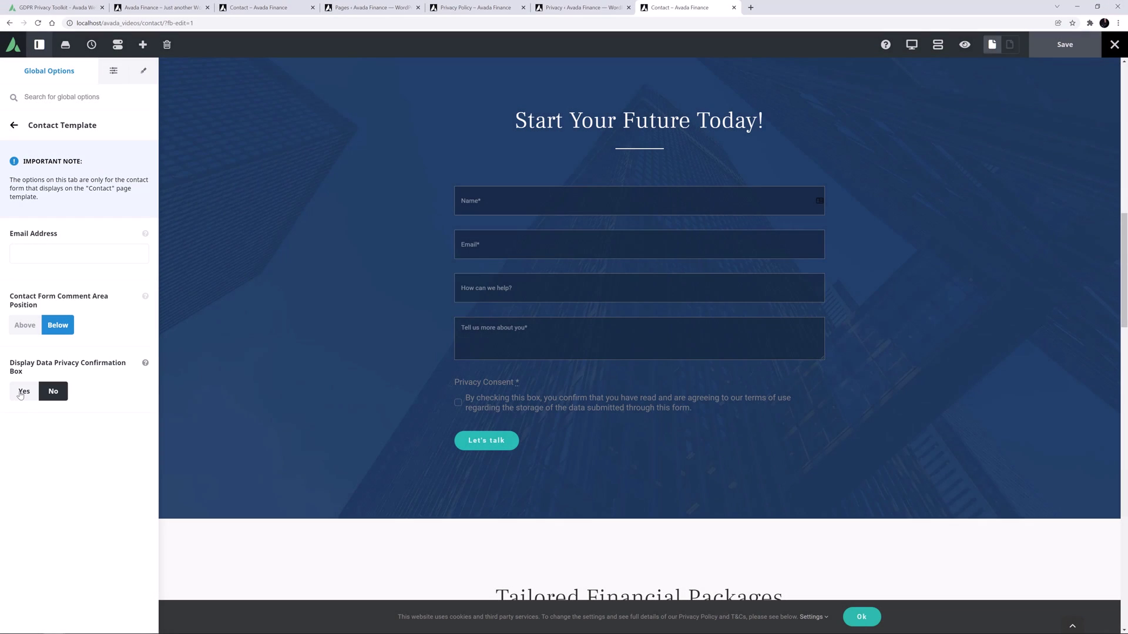
click(20, 392)
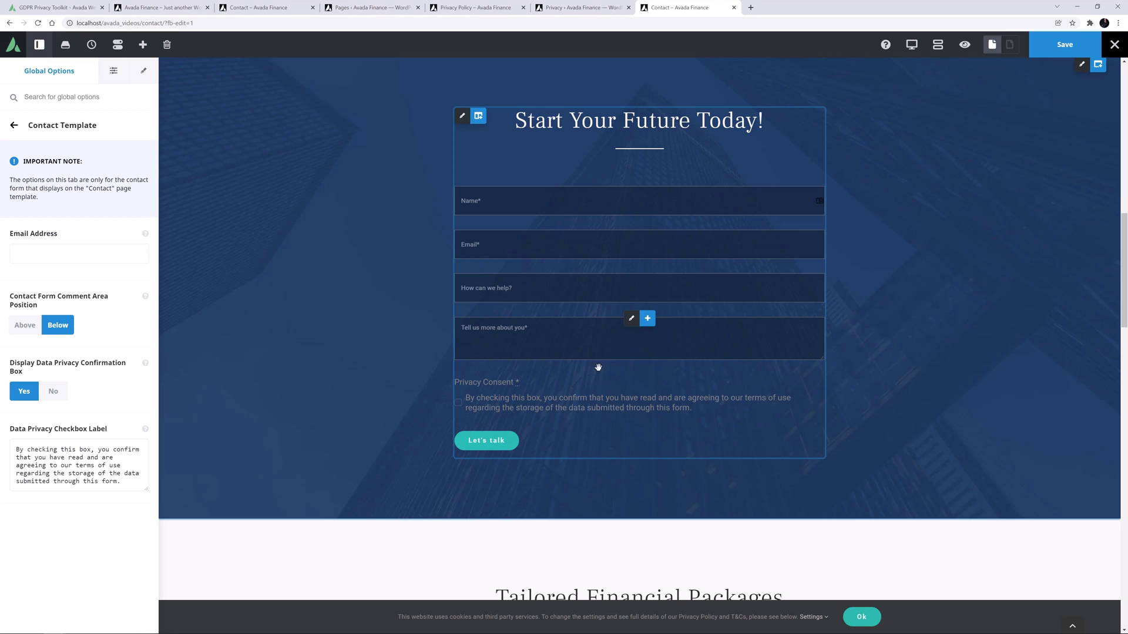
click(646, 319)
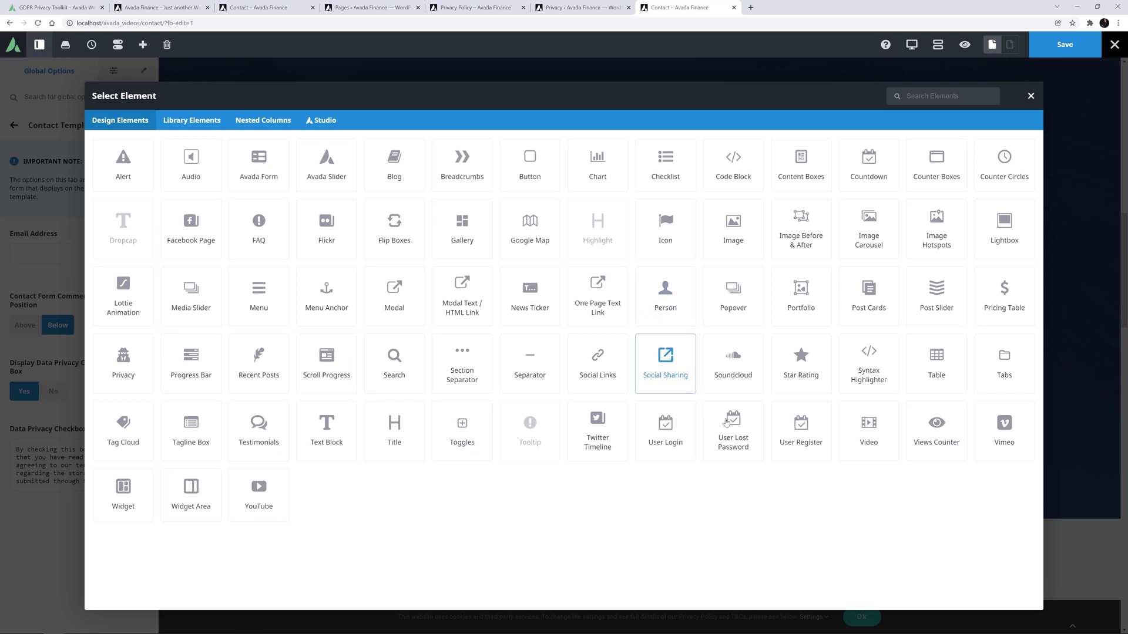
click(771, 436)
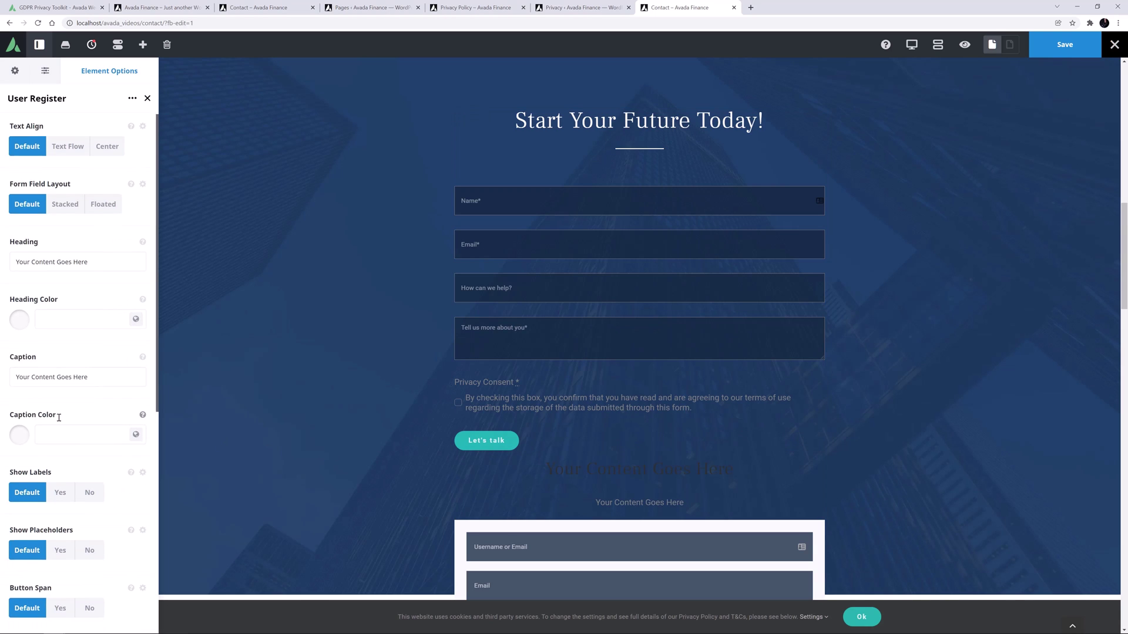
scroll(59, 419, down, 5)
scroll(53, 405, down, 2)
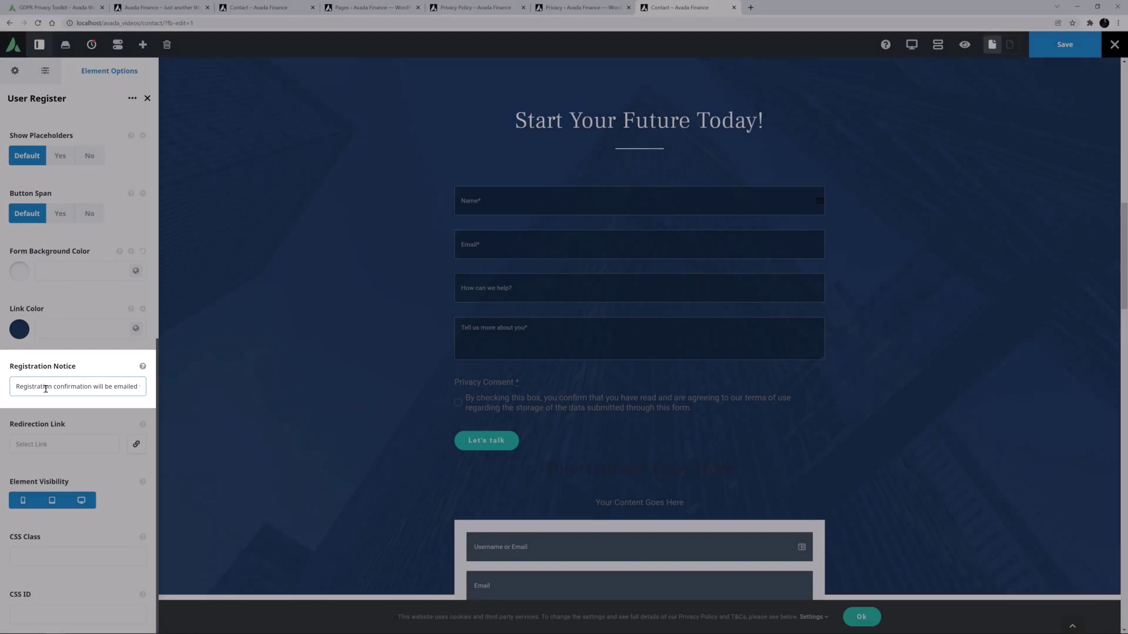
scroll(380, 470, down, 3)
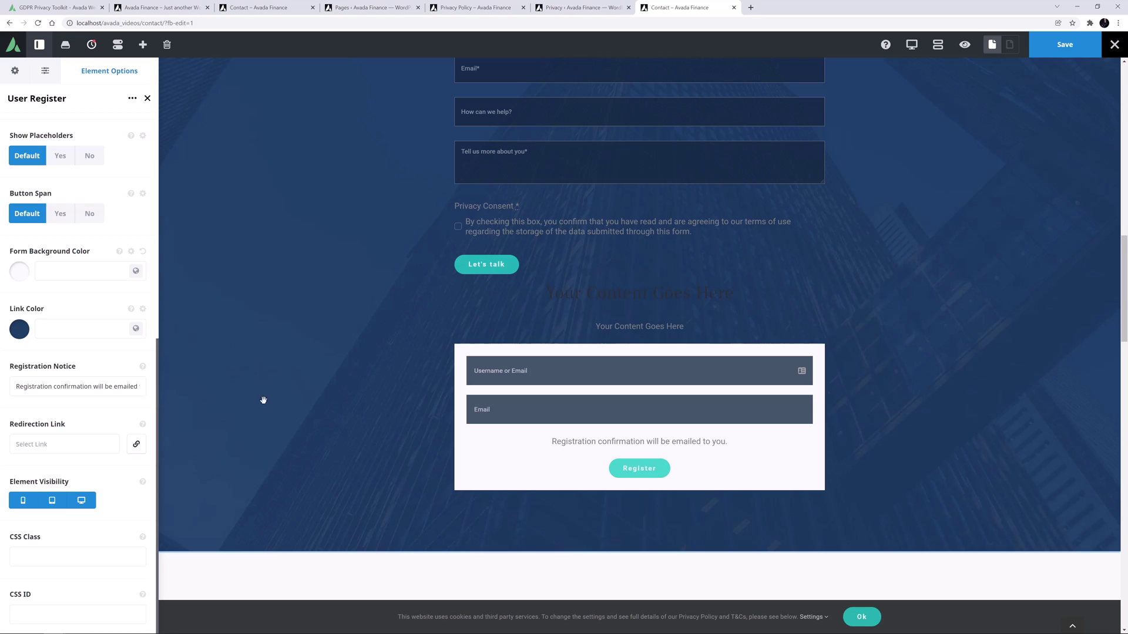
mouse_move(633, 387)
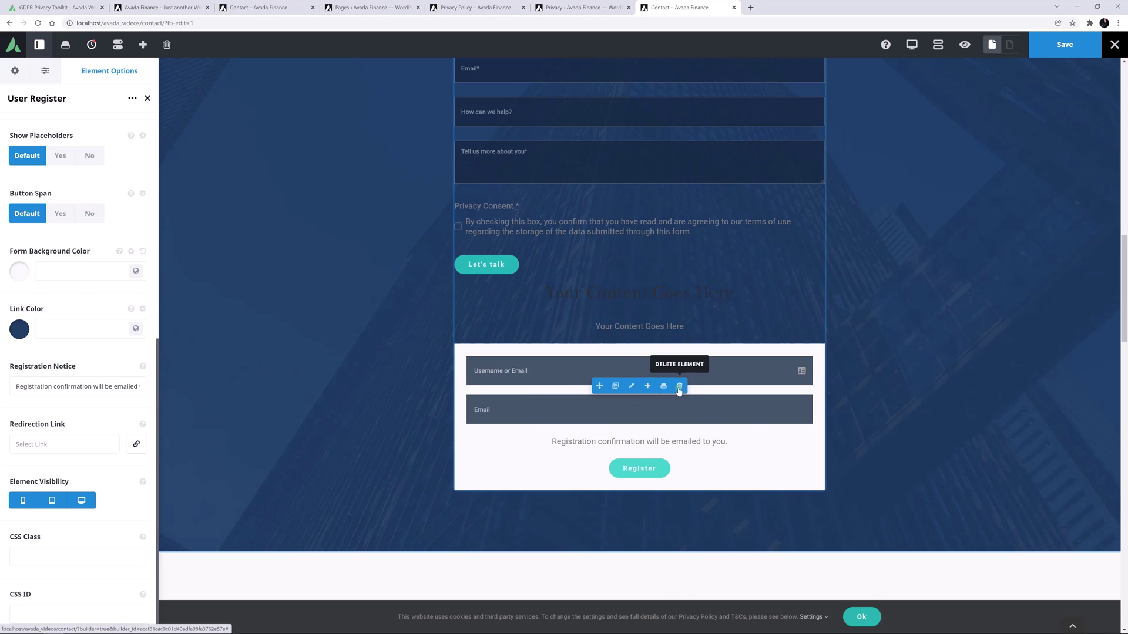
click(675, 386)
Step: Go back to the first browser tab showing Avada's GDPR Privacy Toolkit page
click(35, 8)
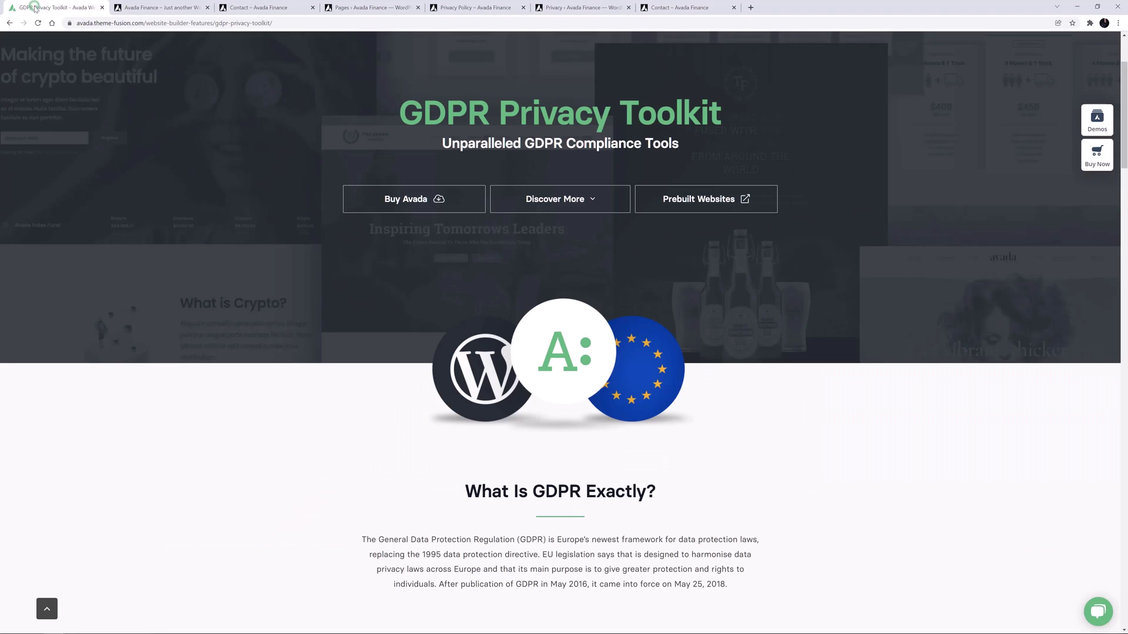